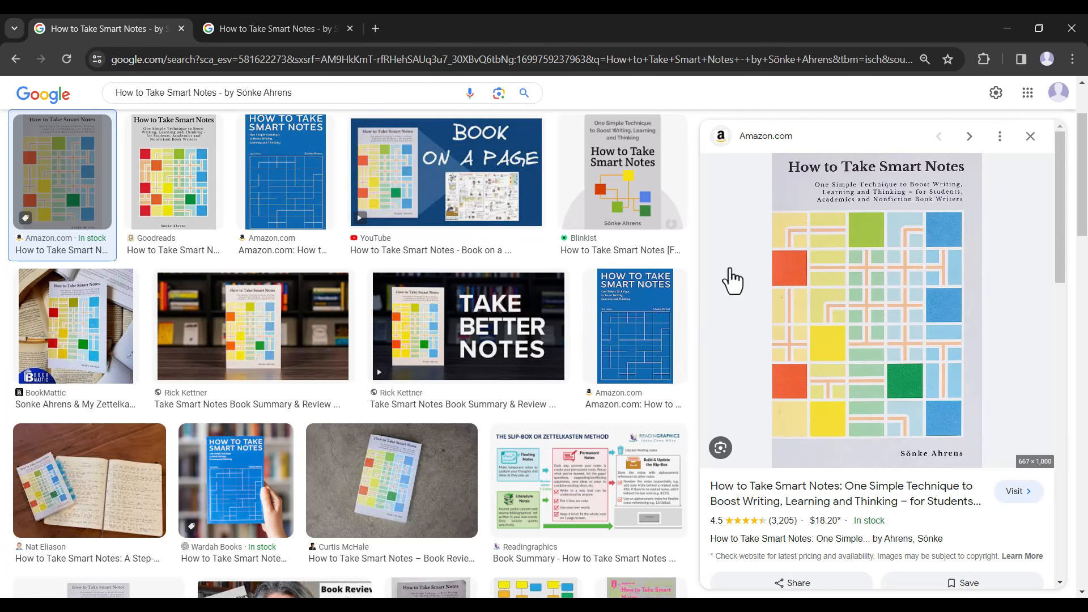
Copy the full-size How to Take Smart Notes cover from the Amazon image result and paste it below the book's bullet in Obsidian
right_click(814, 277)
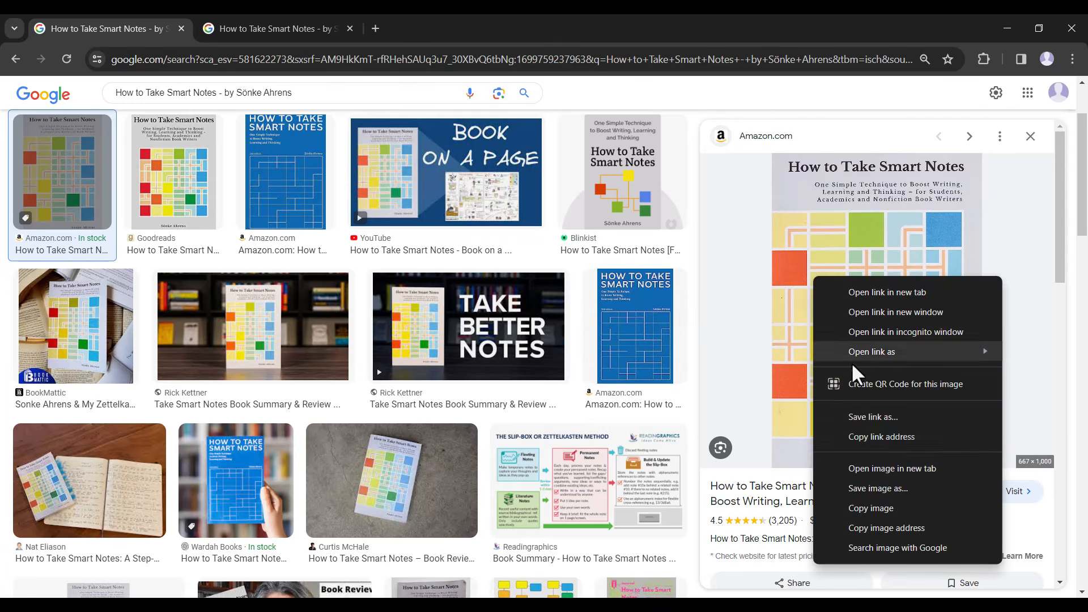
click(869, 468)
click(231, 22)
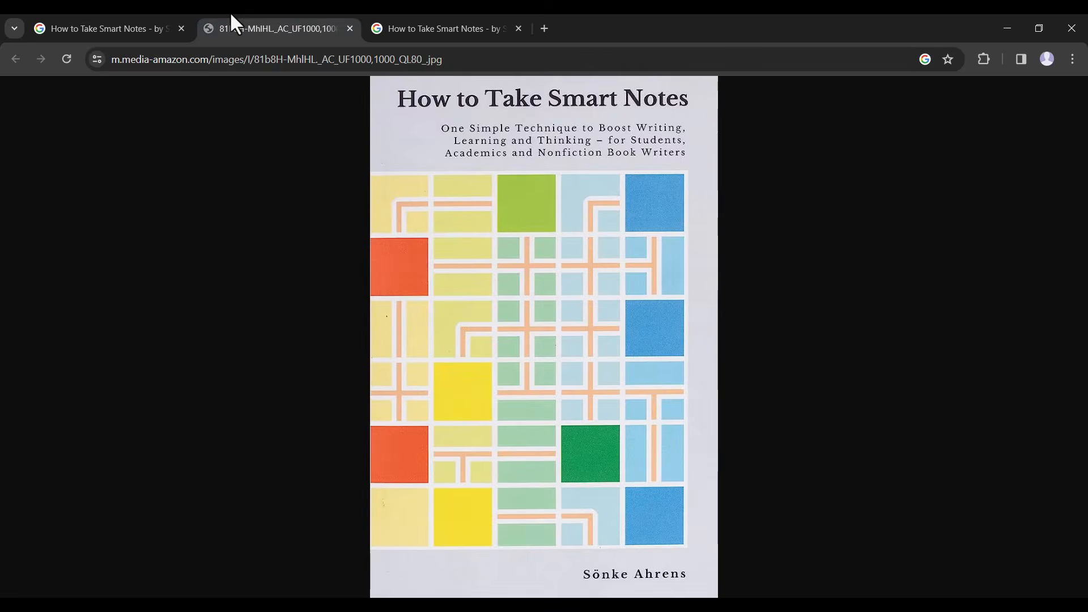
right_click(619, 241)
click(646, 282)
key(alt+Tab)
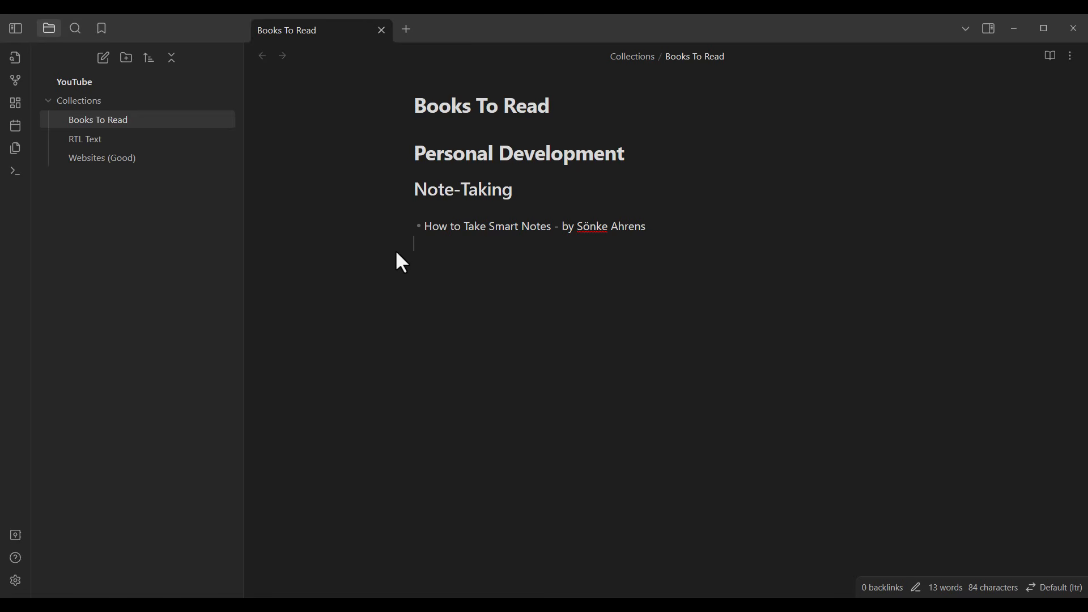
key(ctrl+v)
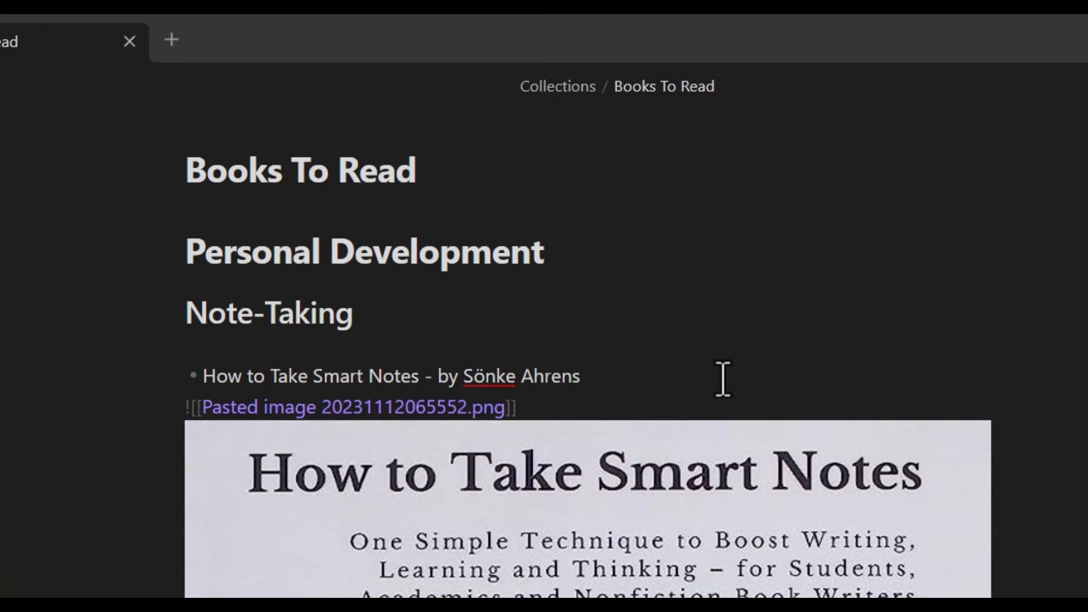
Resize the embedded cover image to a width of 300 by adding |300 to its link
text(|)
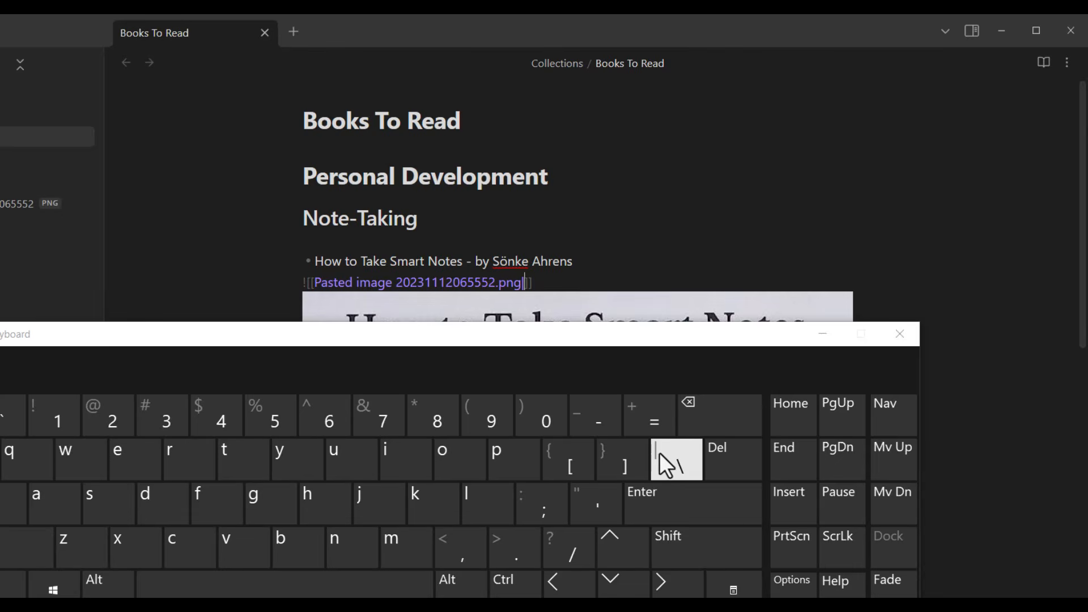
click(678, 539)
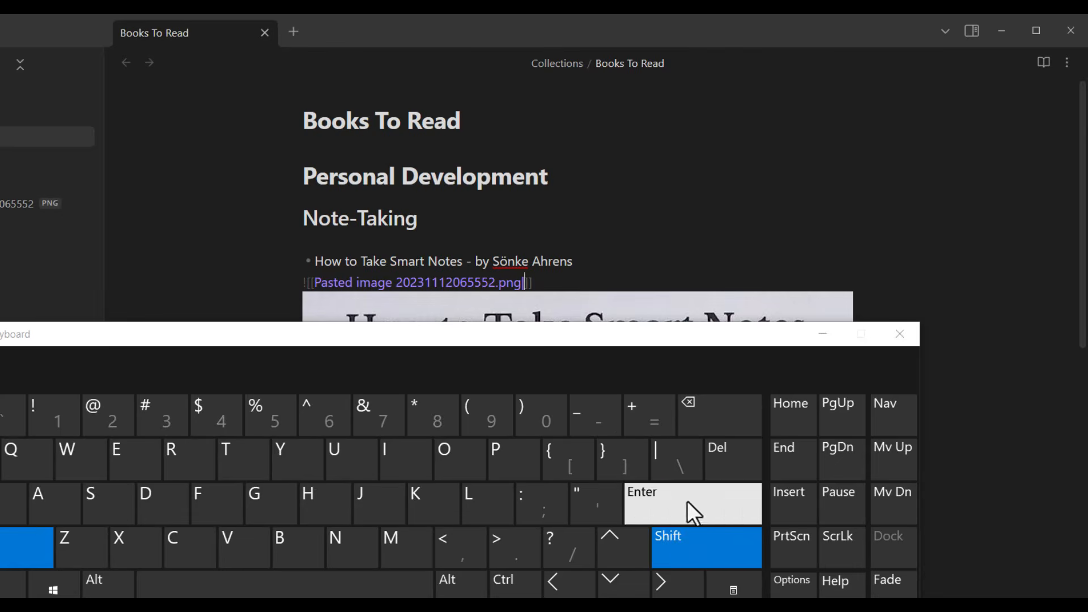
click(660, 459)
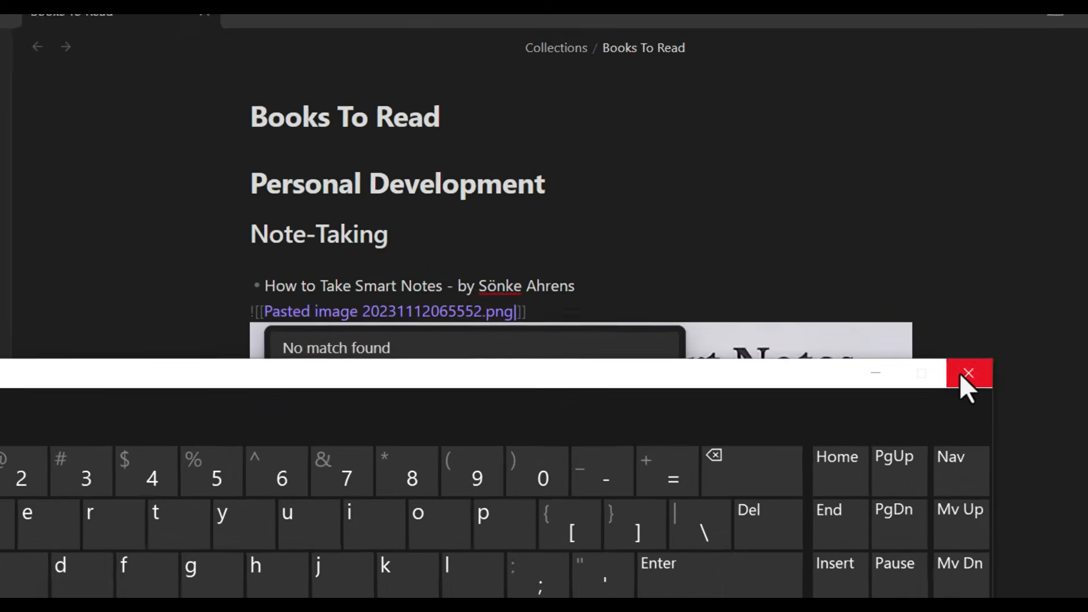
click(967, 372)
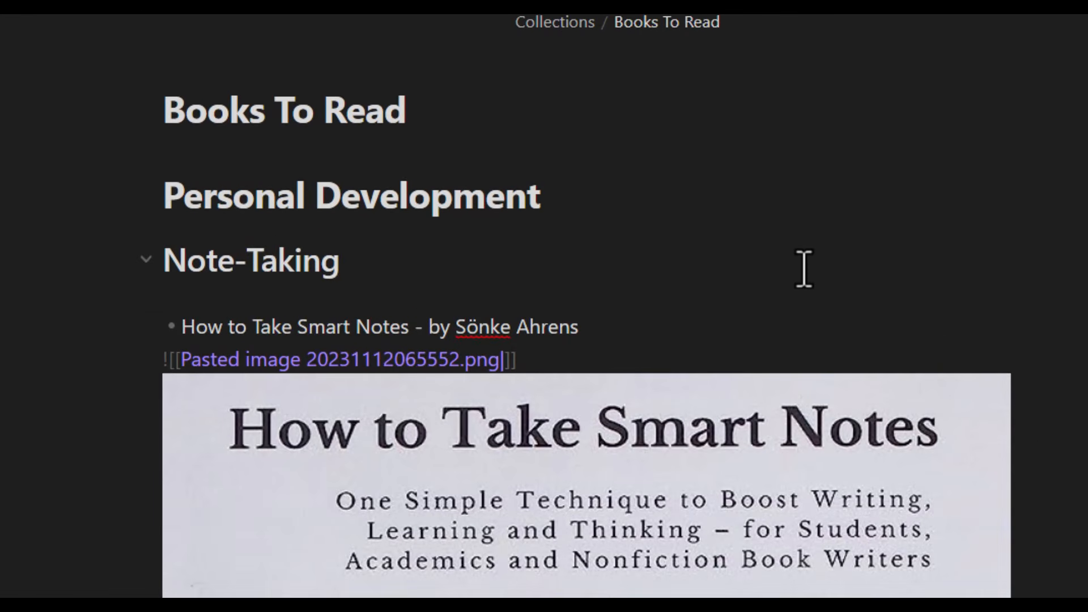
text(300)
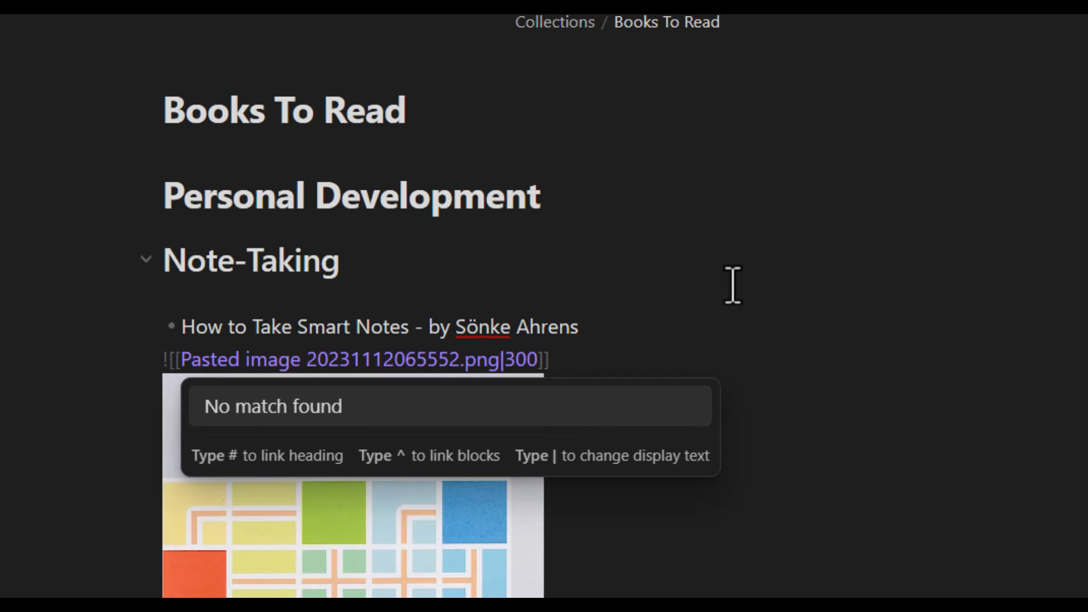
click(632, 346)
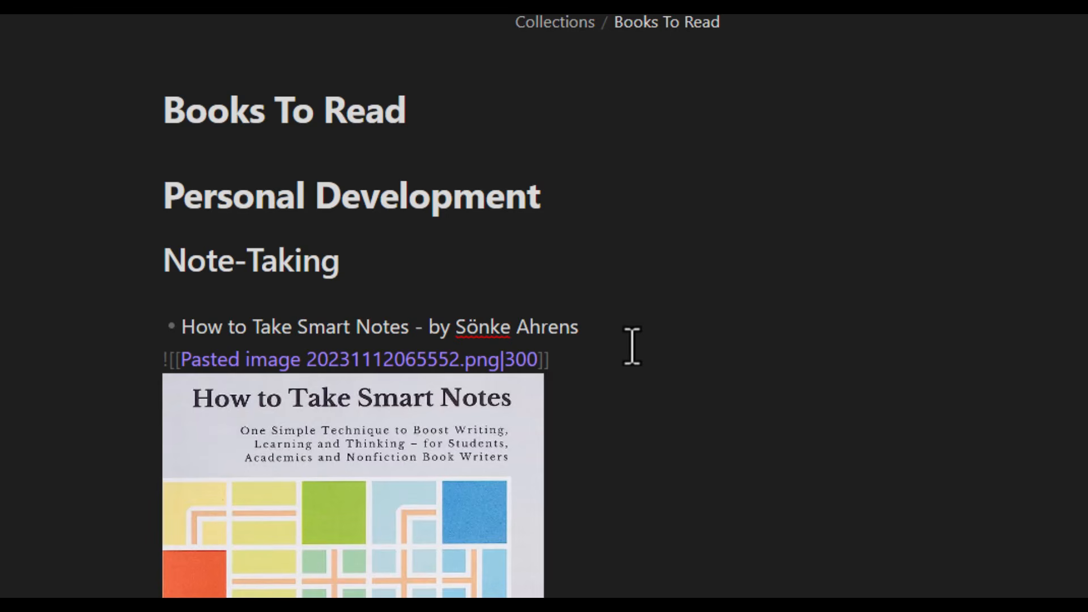
click(544, 300)
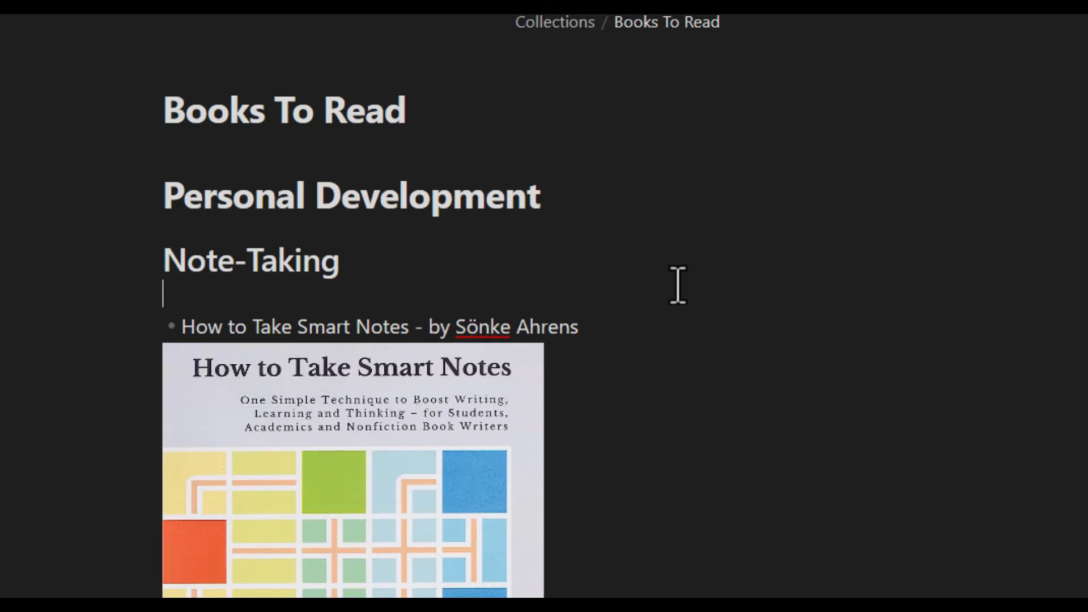
key(Down)
key(Down)
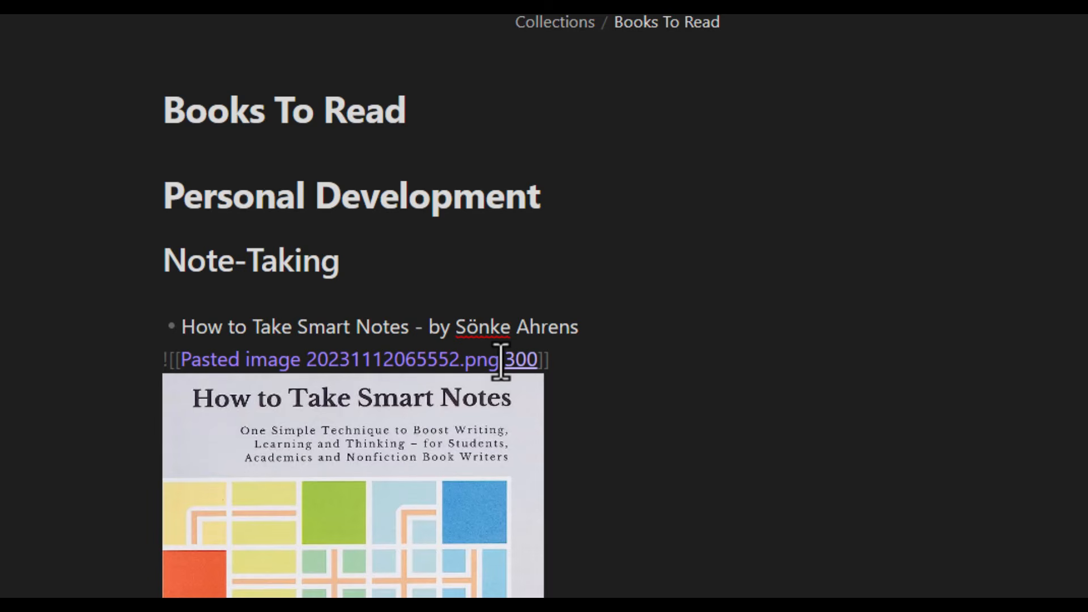
click(647, 345)
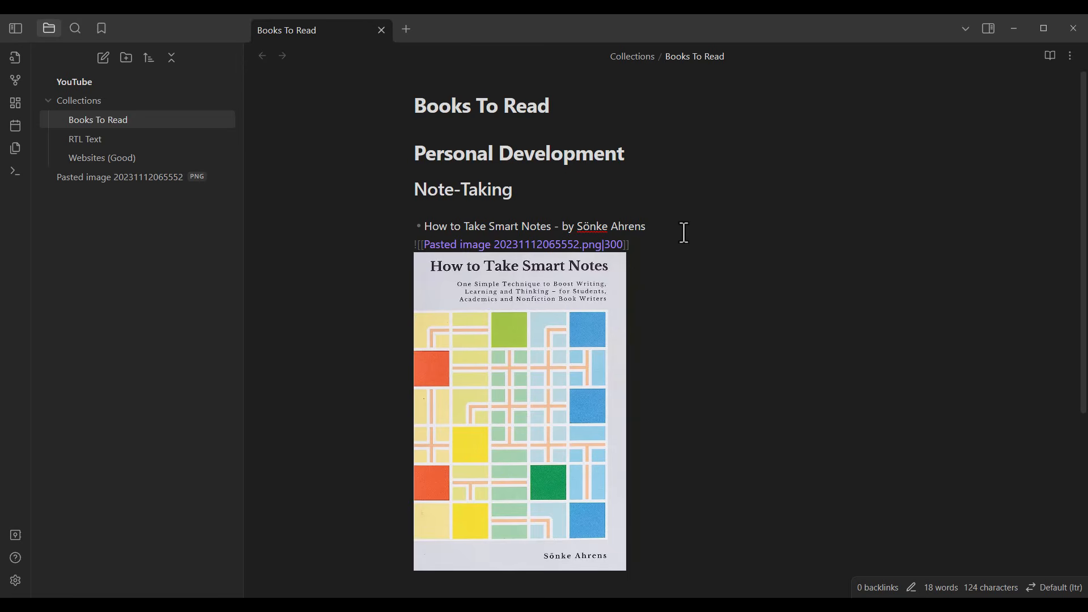
Add several blank lines below the resized cover image and place the cursor among them
key(Return)
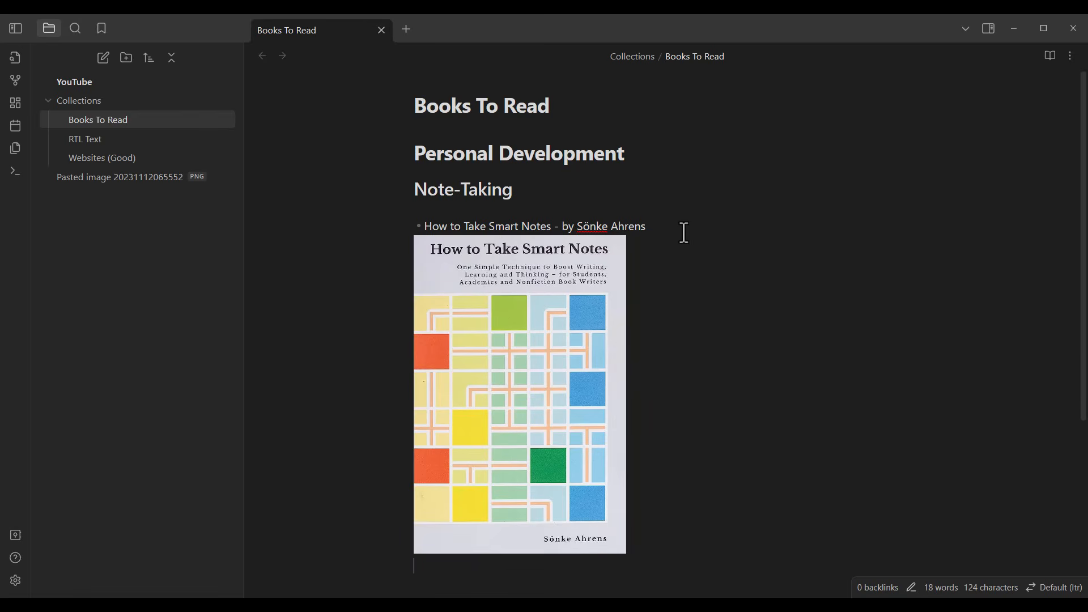
key(Return)
key(Return)
key(Return)
key(Return)
key(Return)
key(Return)
key(Return)
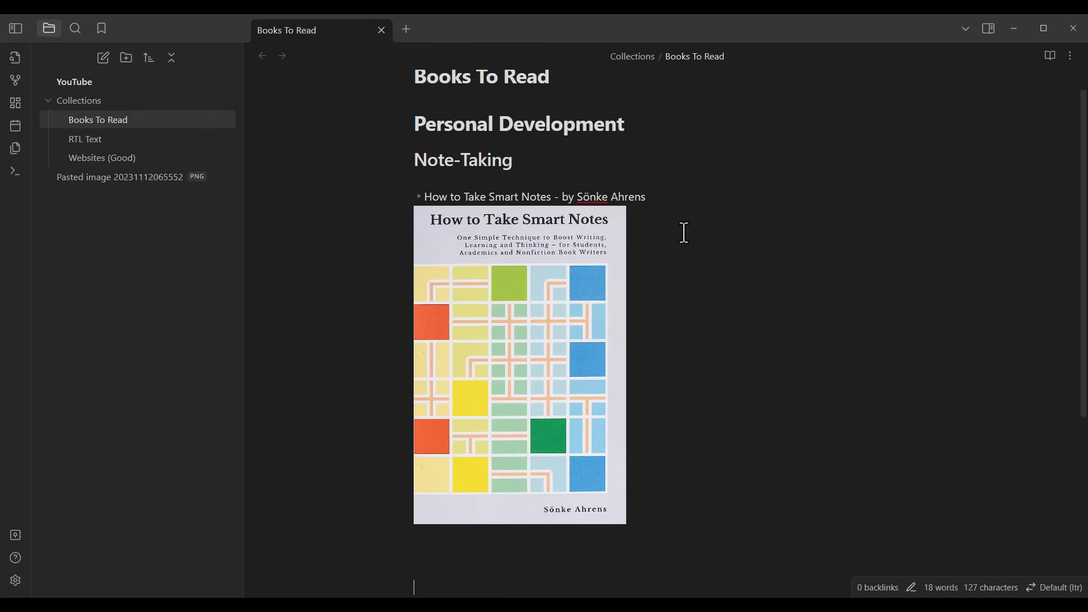
key(Up)
key(Up)
key(Up)
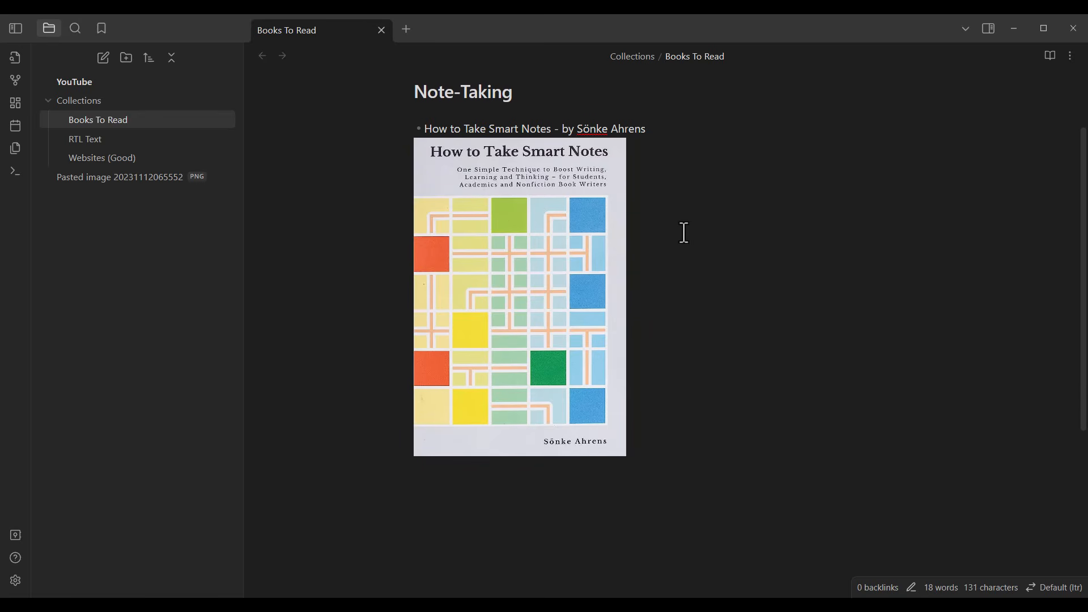
Paste five more copies of the cover image below the first one, each on its own line
key(ctrl+v)
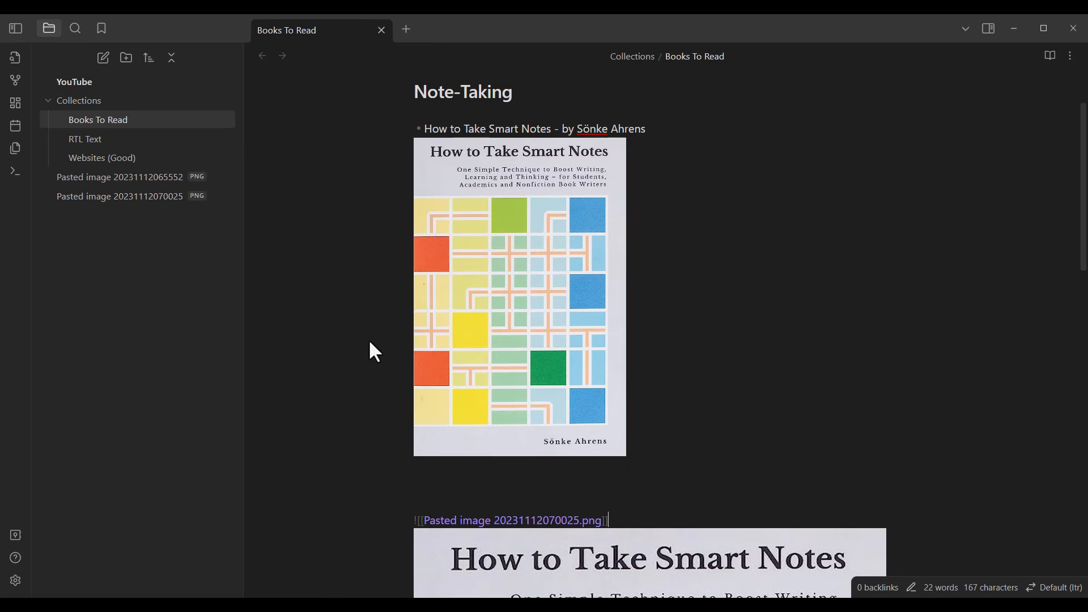
key(Return)
key(ctrl+v)
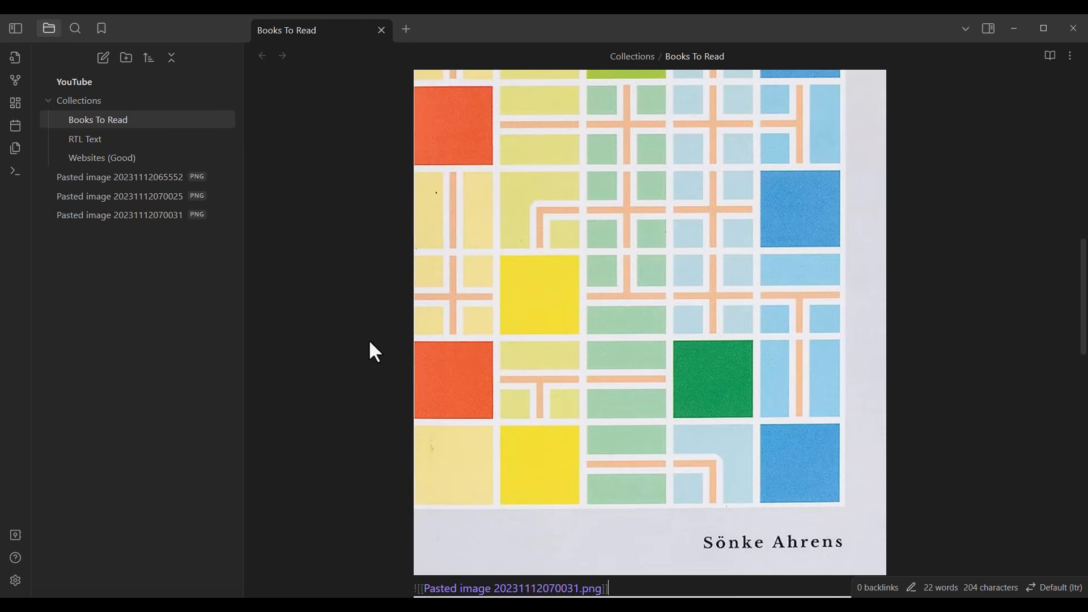
key(Return)
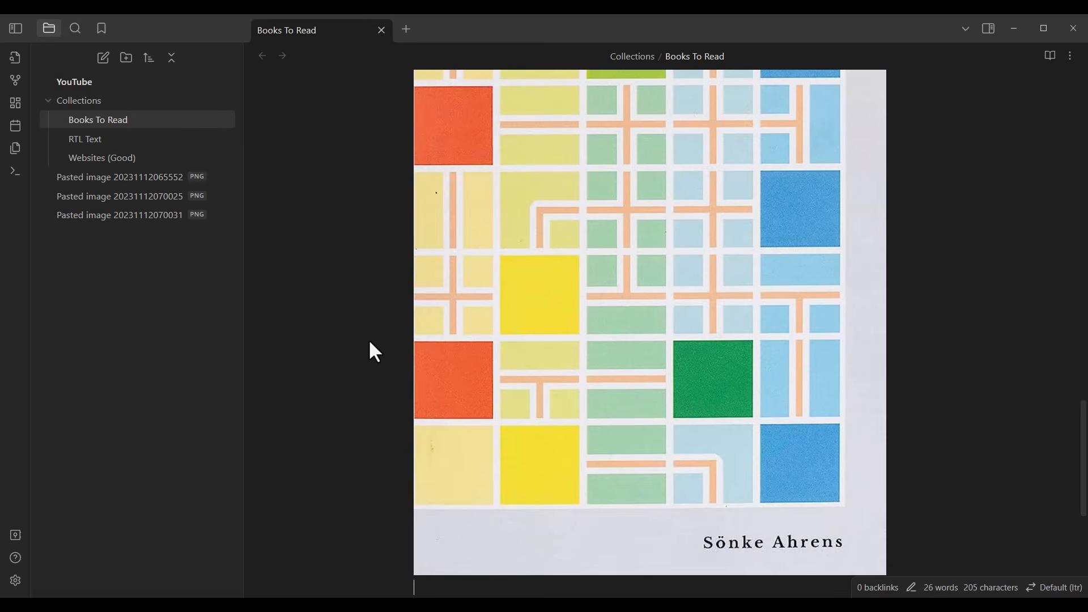
text(![[Pasted image 20231112070033.png]])
key(Return)
text(![[Pasted image 20231112070034.png]])
key(Return)
text(![[Pasted image 20231112070035.png]])
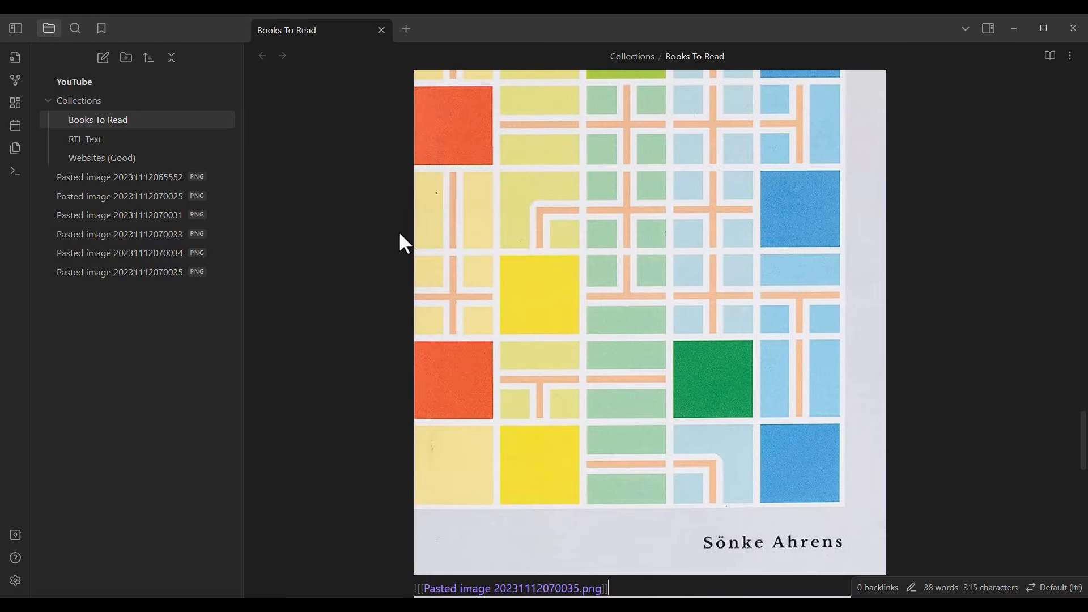
Create a folder named Assets in the vault root
click(126, 58)
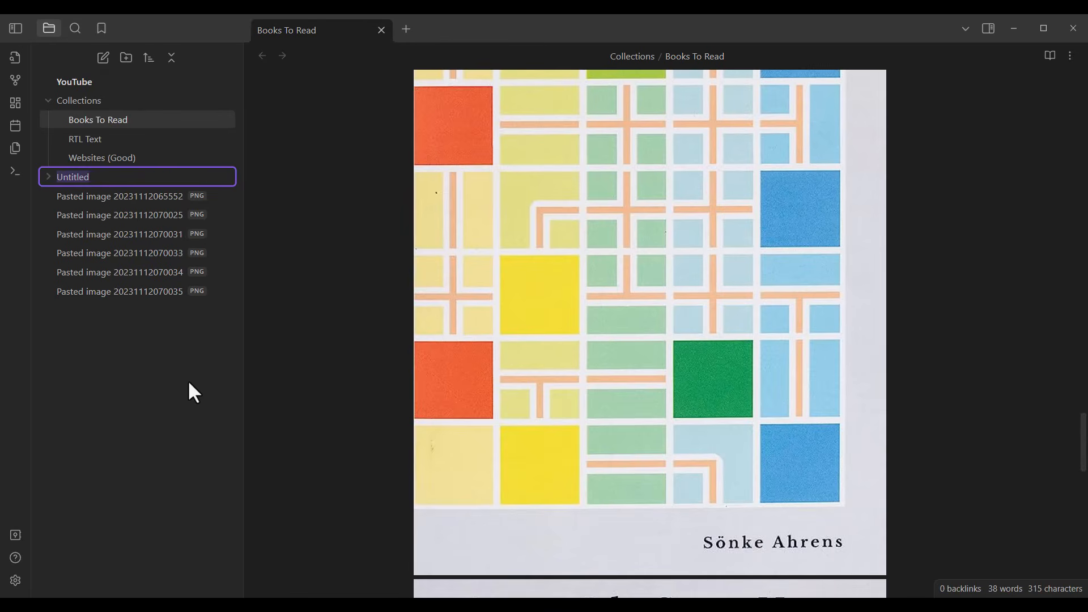
text(Assets)
key(Return)
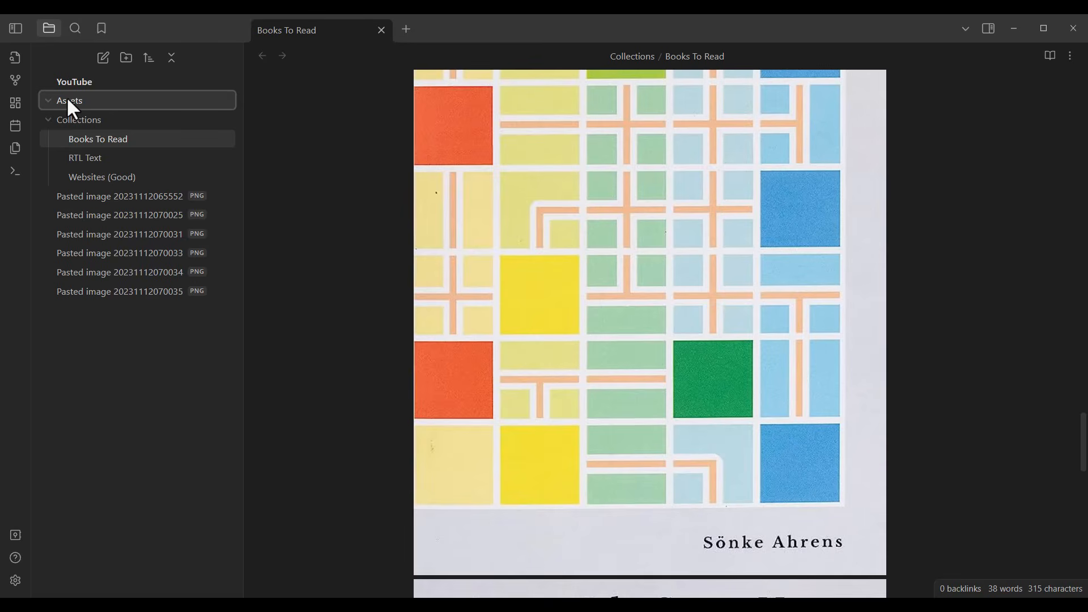
Create a subfolder named Attachments inside the Assets folder
right_click(67, 101)
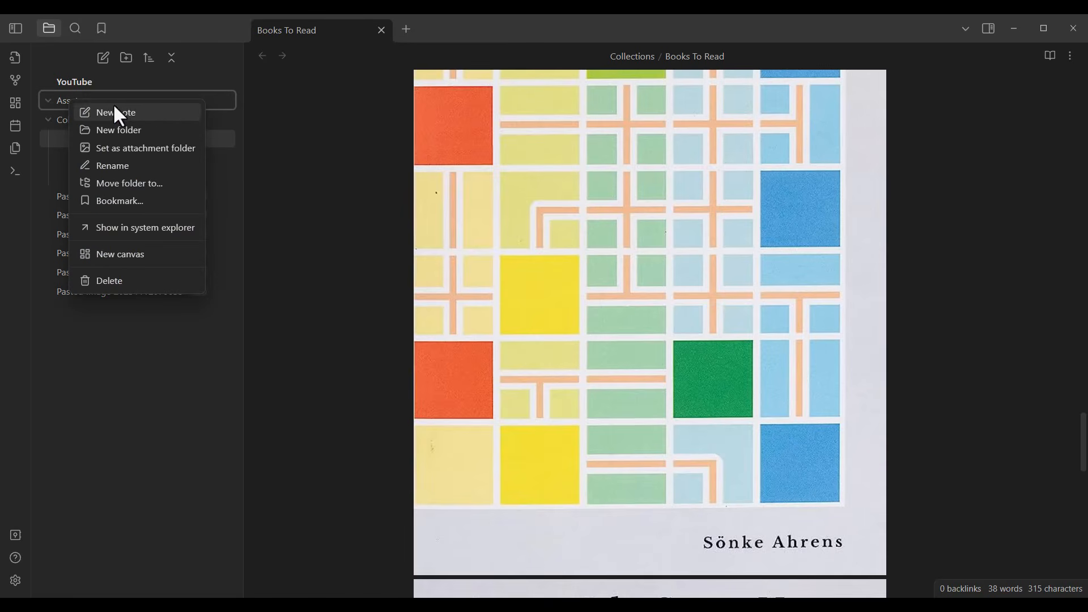
click(135, 130)
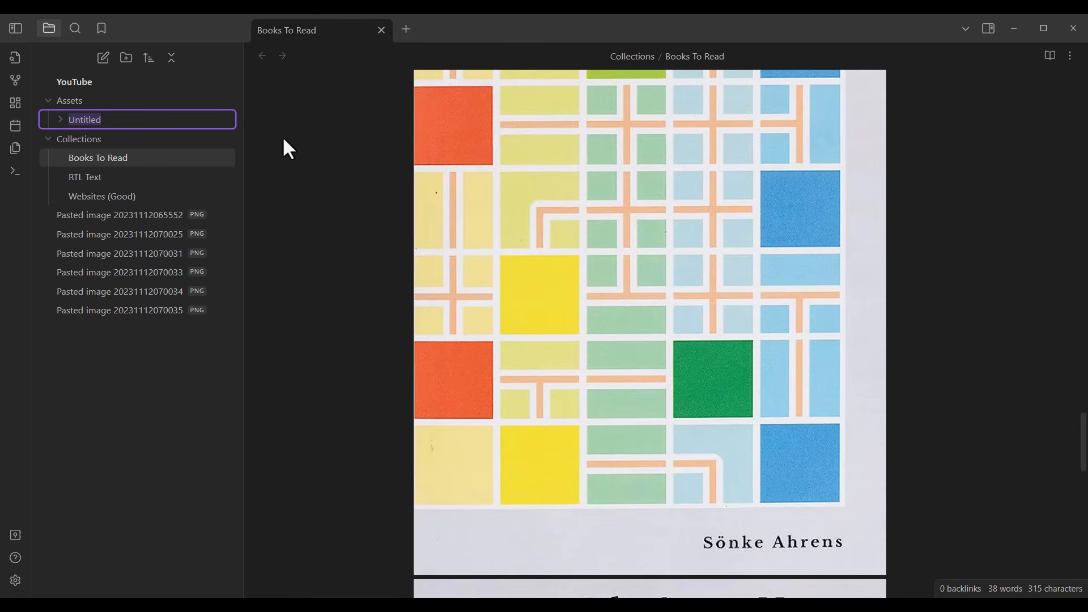
text(Attachments)
key(Return)
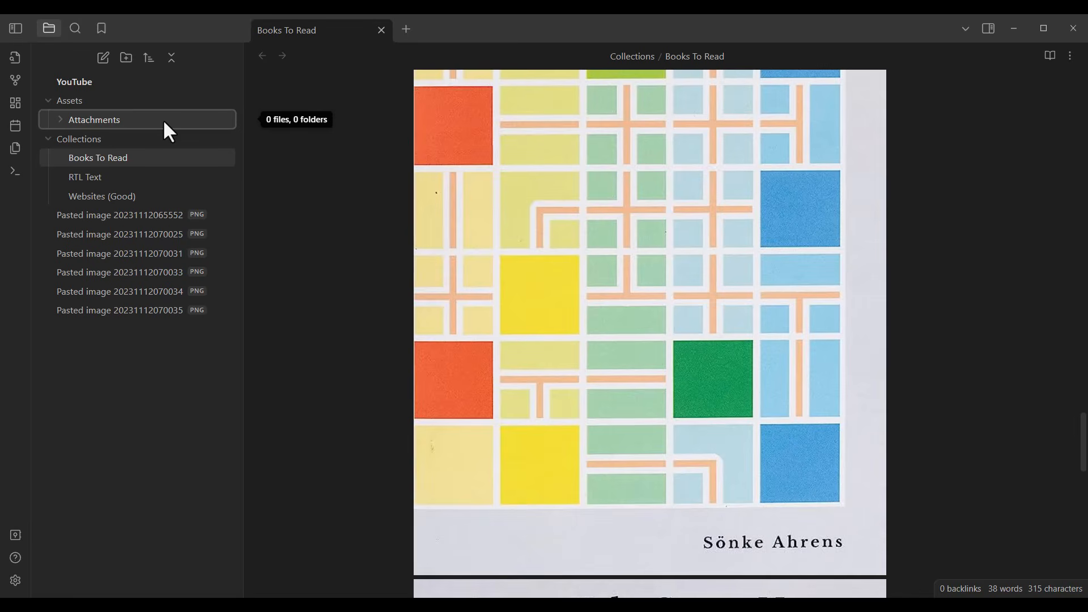
Set the Attachments folder as the vault's attachment folder
right_click(120, 117)
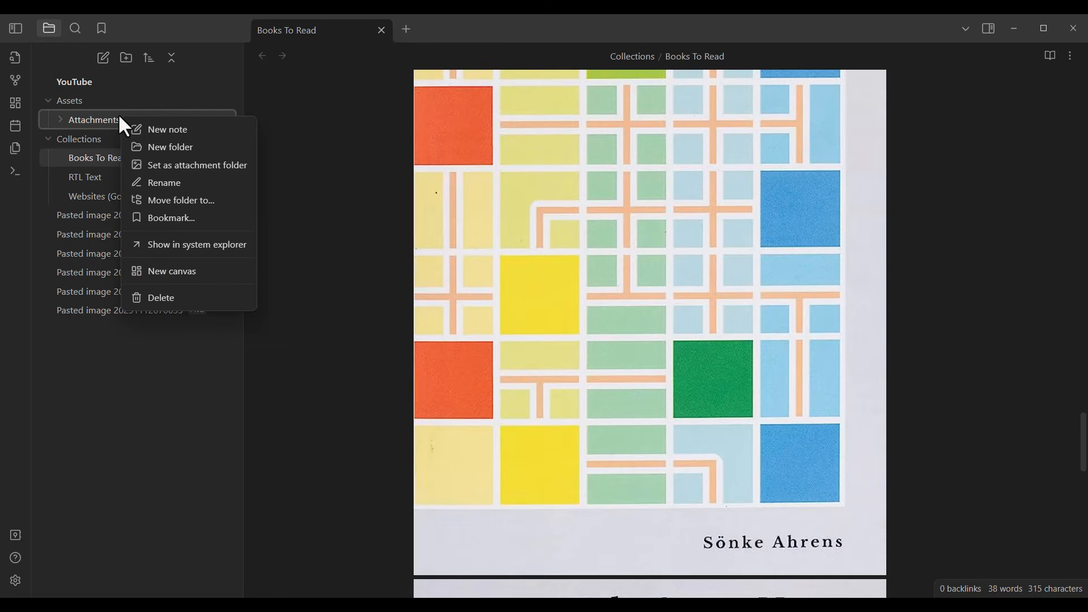
click(202, 166)
click(920, 408)
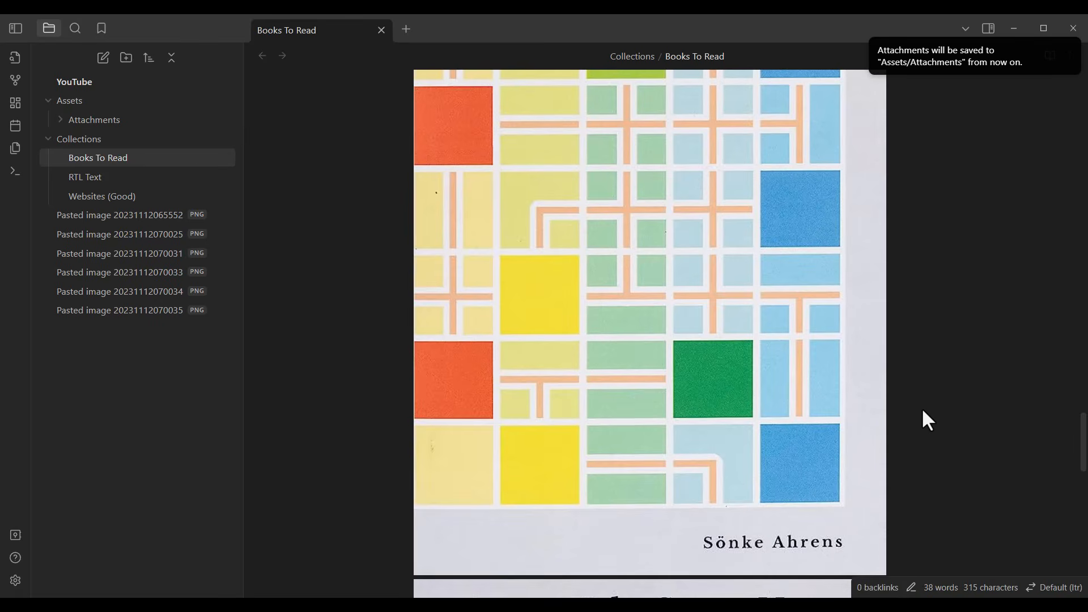
Paste five more copies of the cover image at the end of the note and expand the Attachments folder to check where they are stored
scroll(921, 408, down, 2)
scroll(650, 334, down, 3)
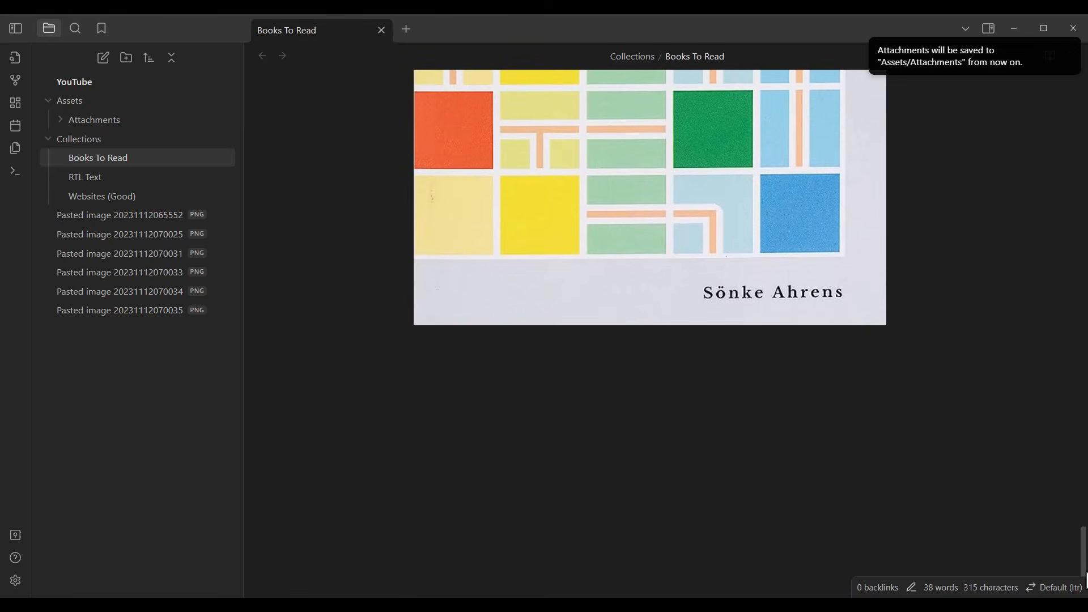
click(520, 364)
key(ctrl+v)
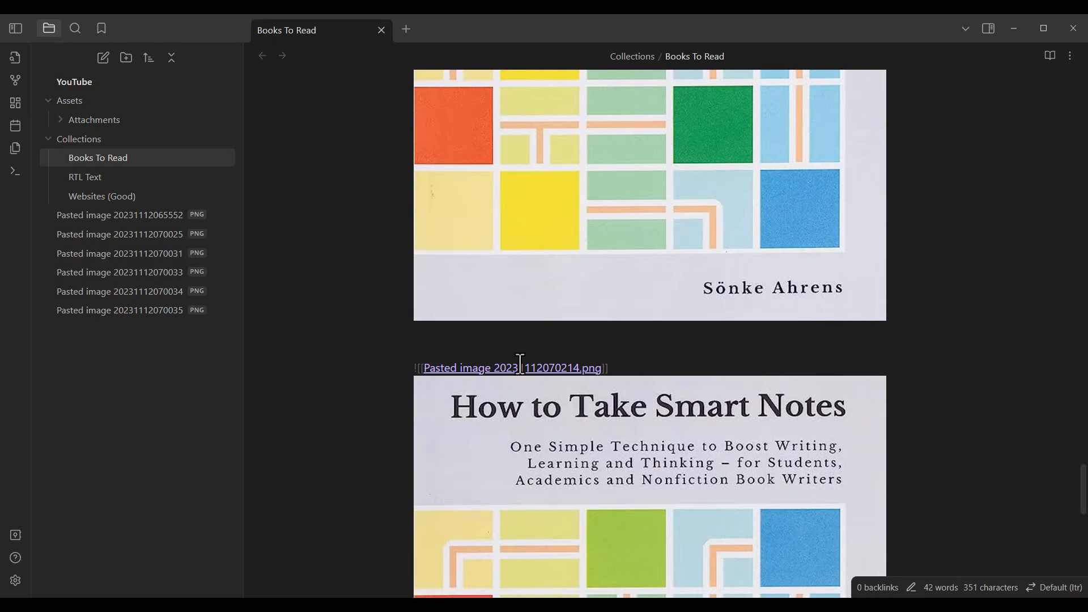
key(ctrl+v)
key(ctrl+v)
key(ctrl+v)
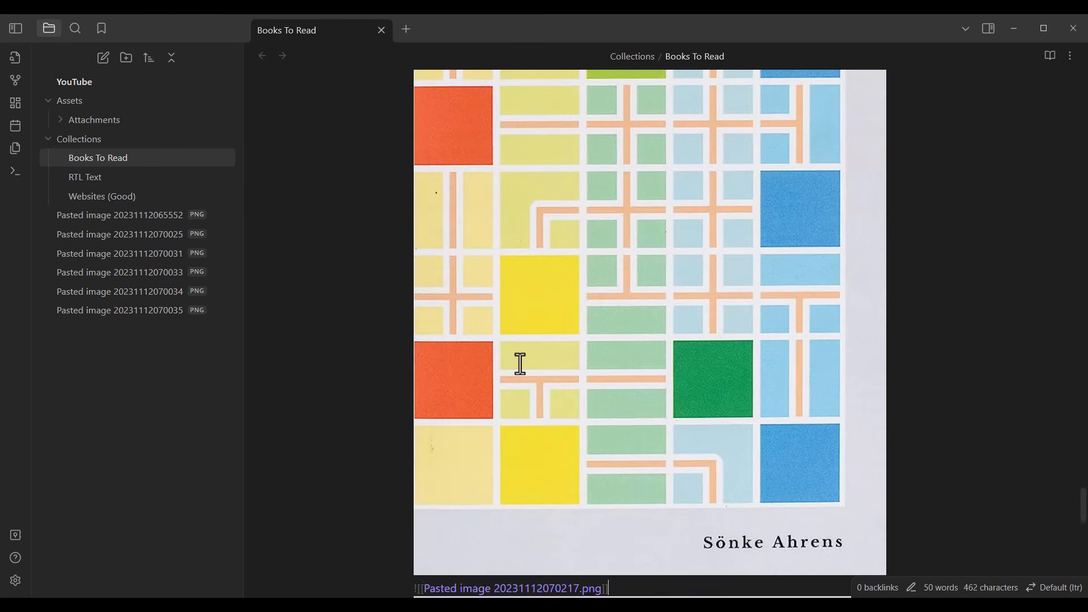
key(Return)
key(ctrl+v)
key(Return)
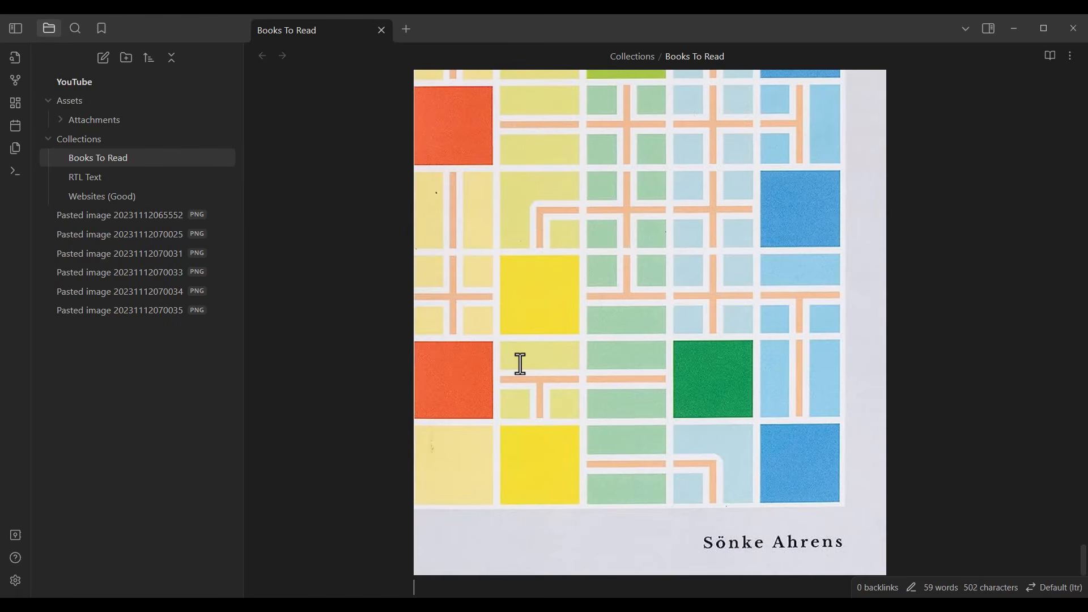
click(57, 118)
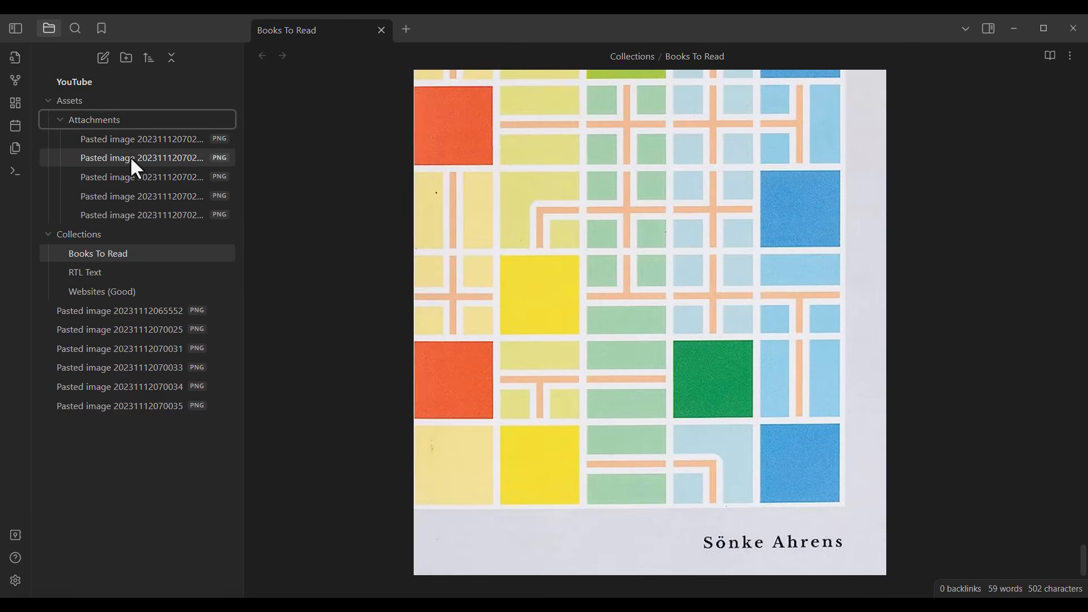
Delete all the duplicate cover images below the resized cover in the Books To Read note
click(1079, 397)
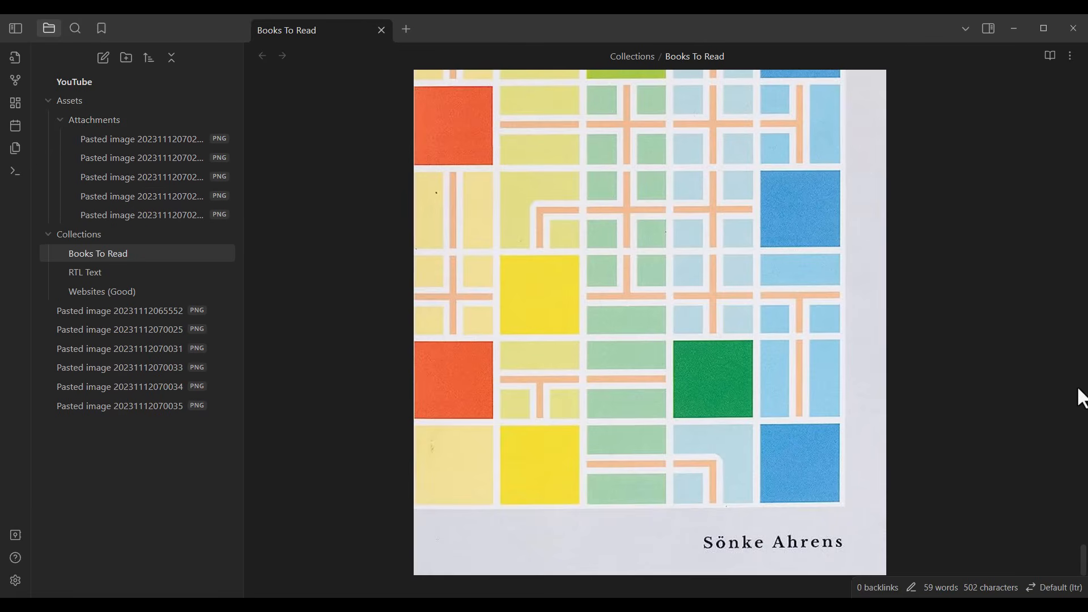
scroll(1065, 567, down, 3)
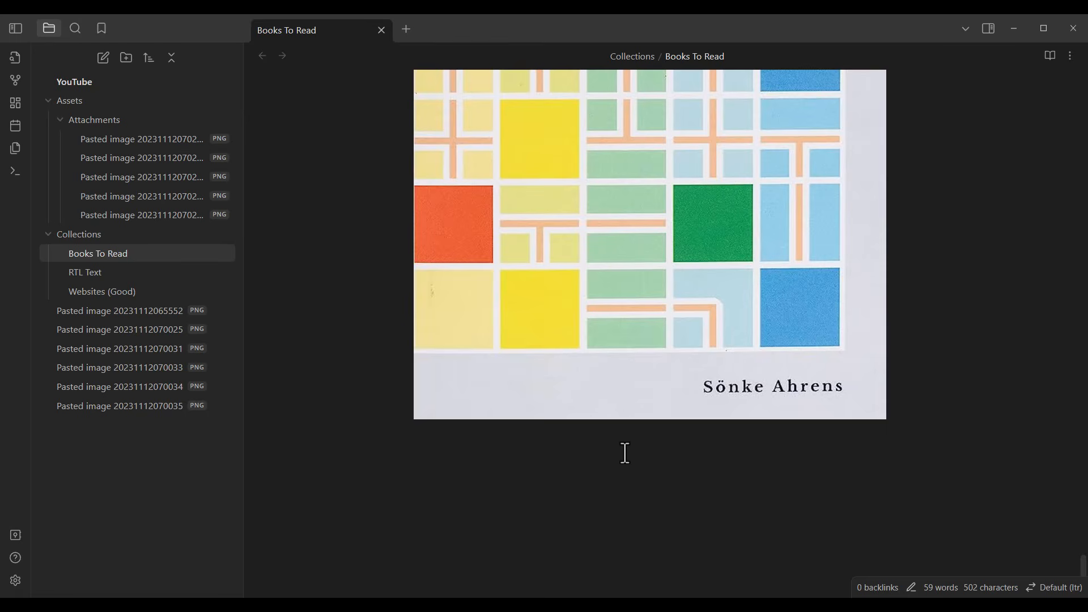
drag(633, 452, 519, 373)
scroll(519, 373, down, 3)
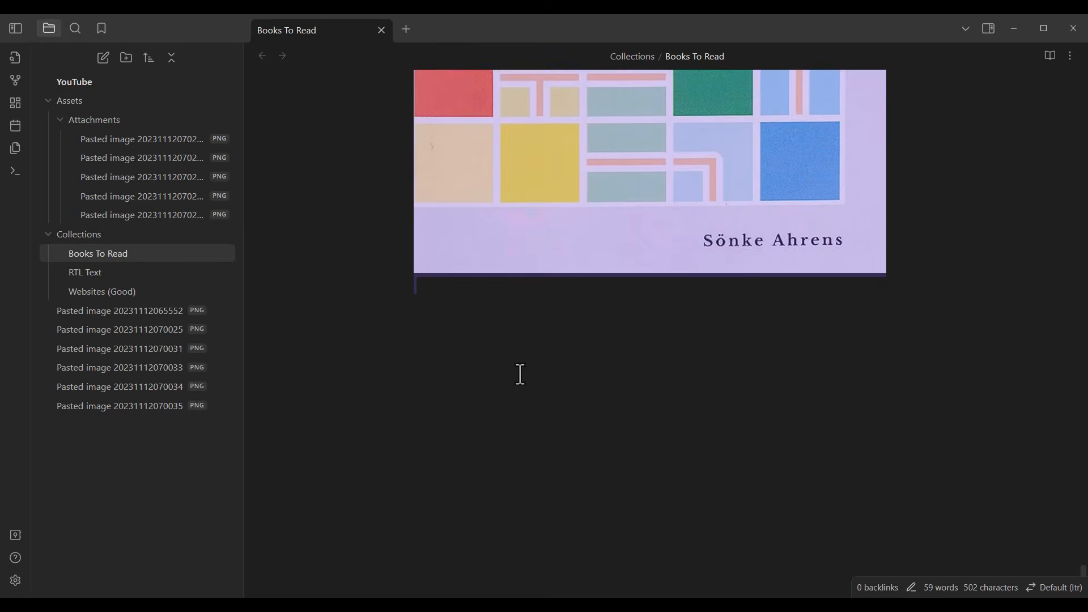
scroll(520, 374, up, 18)
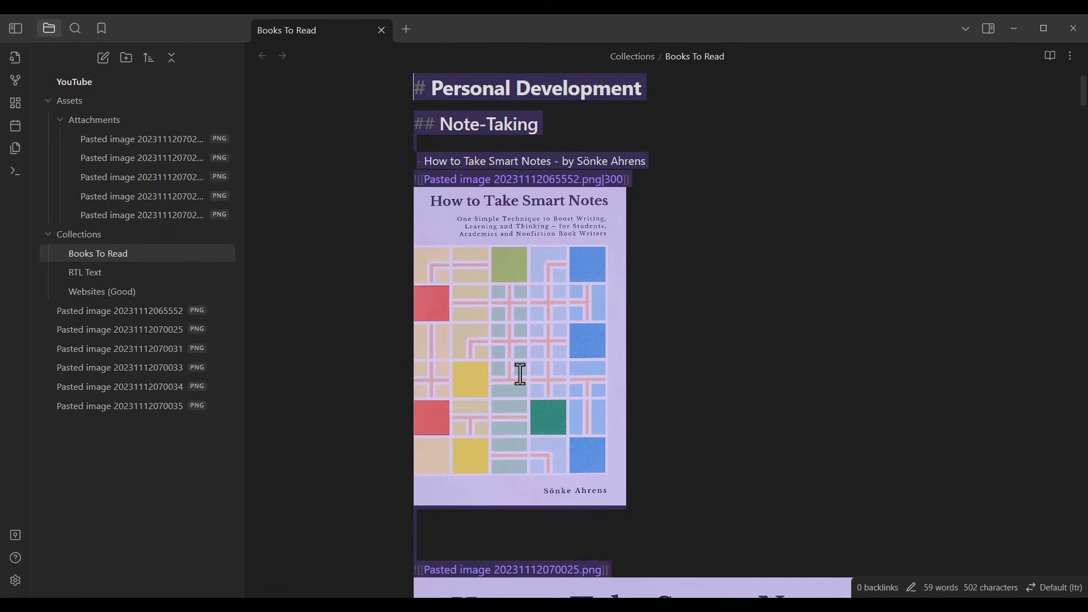
click(520, 374)
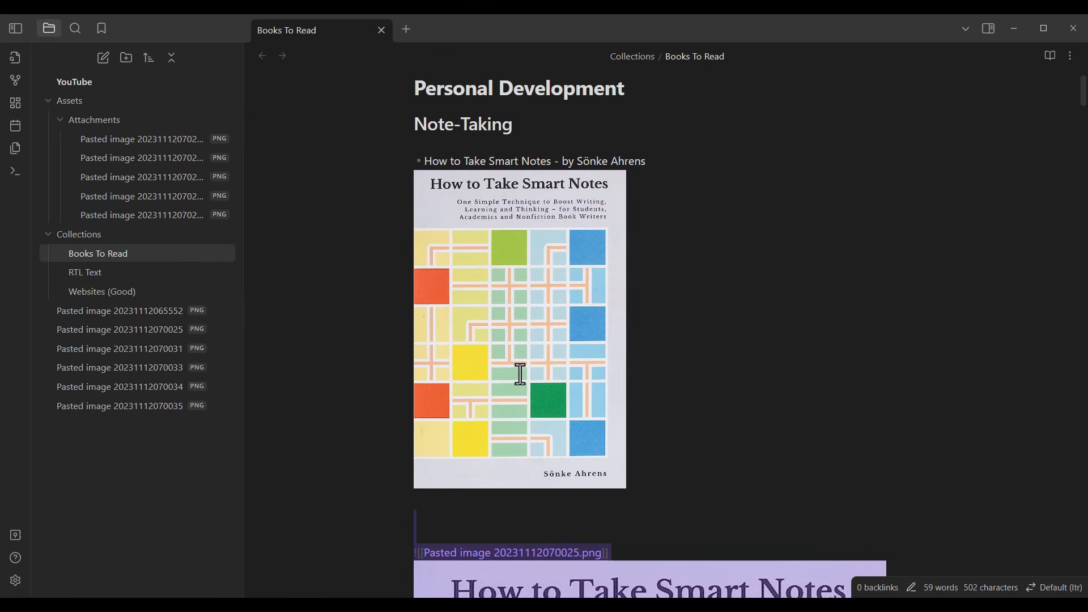
key(BackSpace)
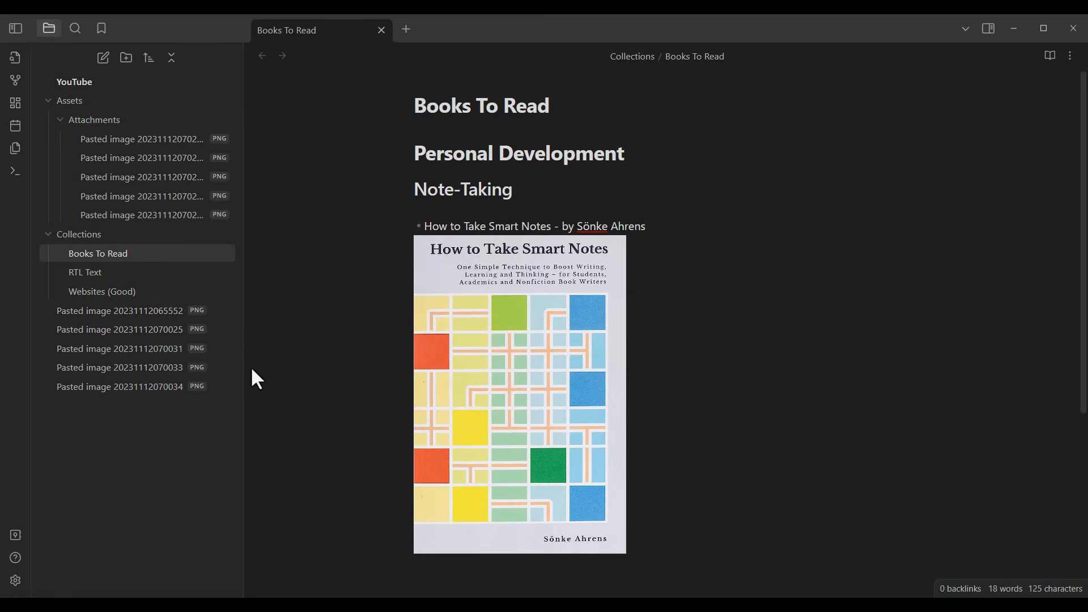
click(141, 332)
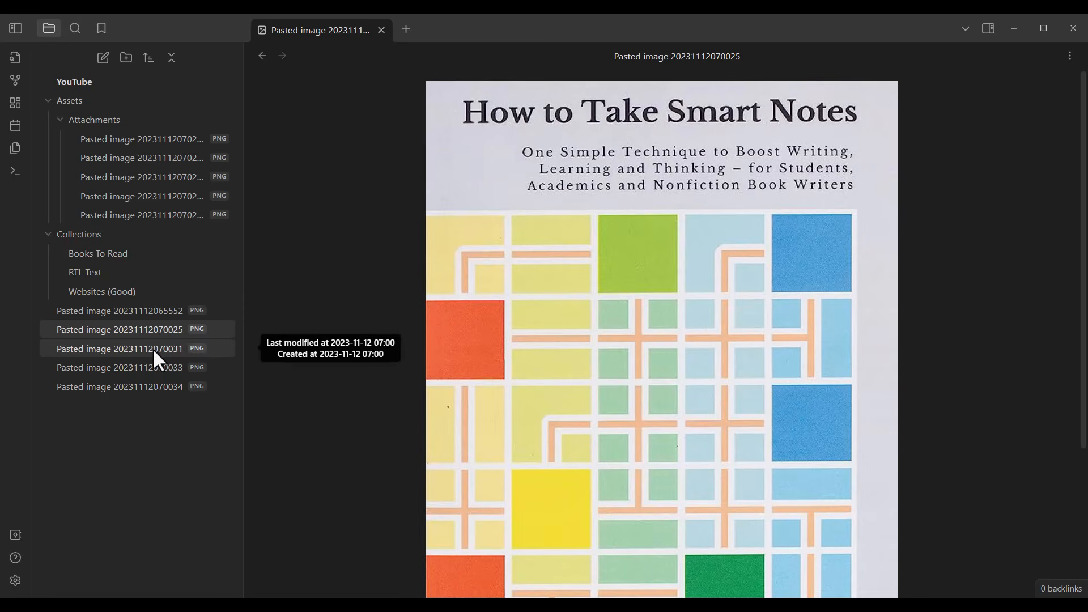
shift+click(116, 390)
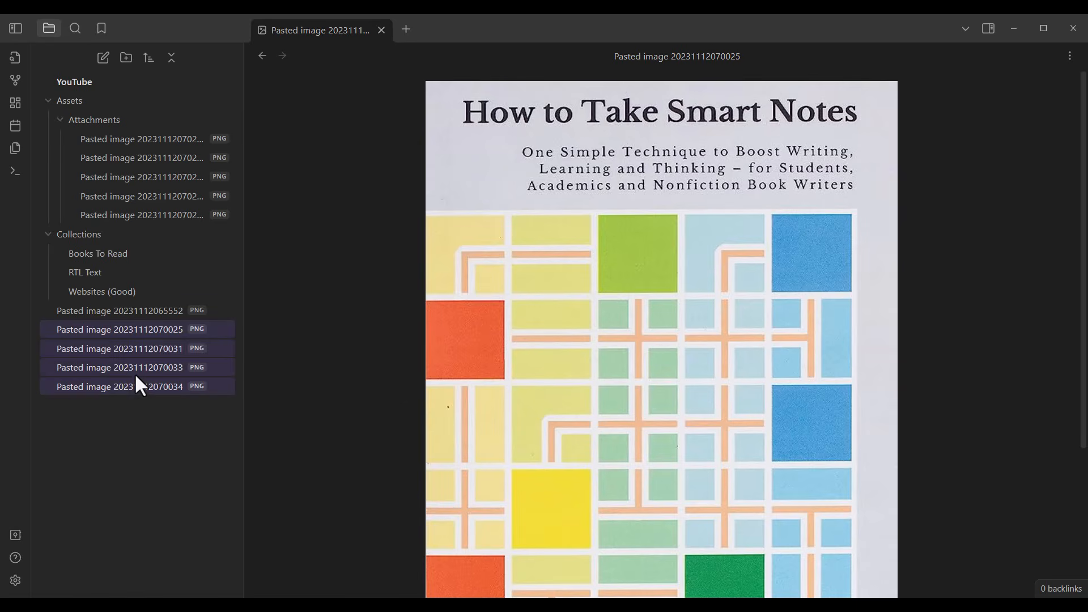
right_click(127, 339)
click(187, 390)
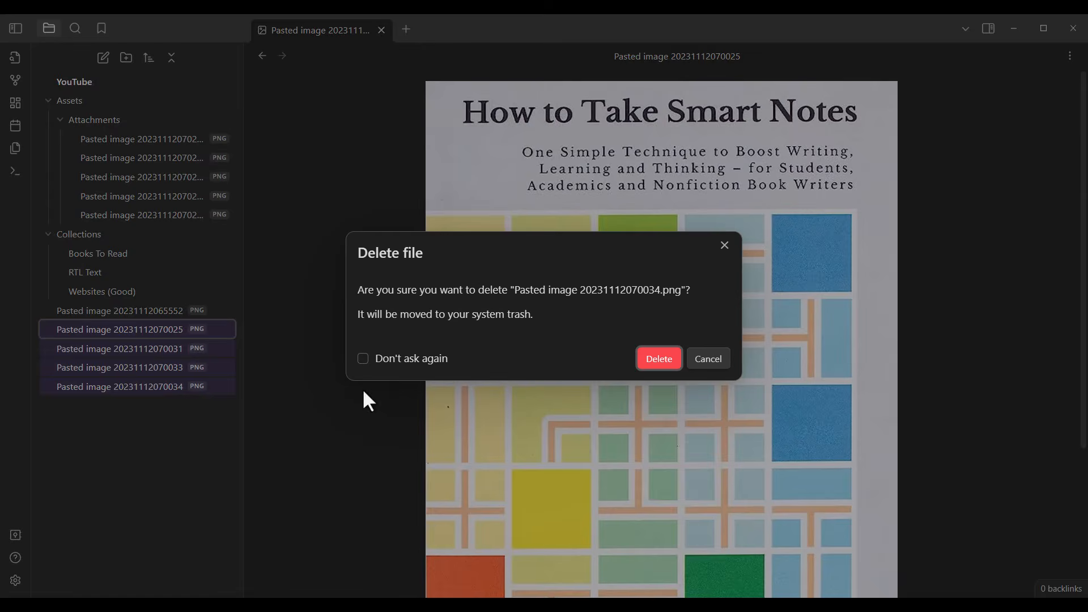
click(659, 358)
click(648, 361)
click(655, 362)
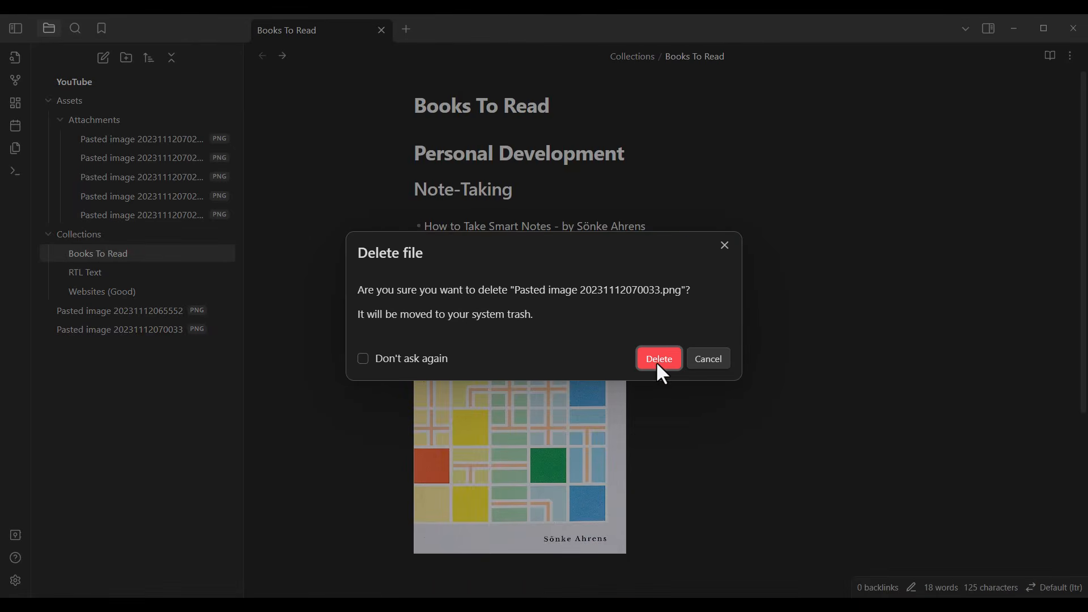
click(655, 359)
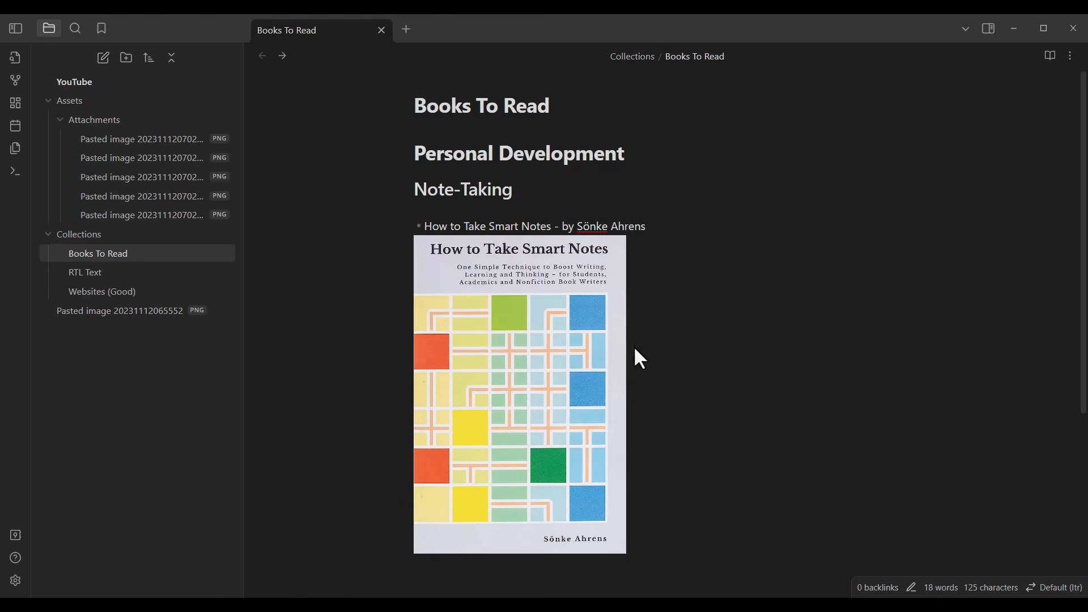
Delete all five pasted image files inside the Attachments folder
click(131, 138)
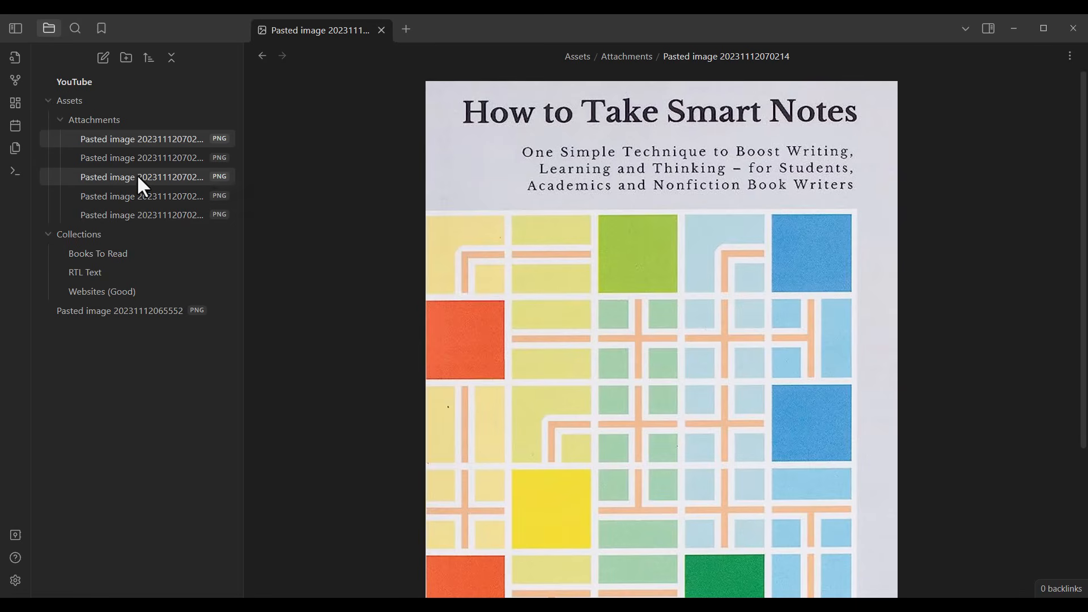
shift+click(126, 214)
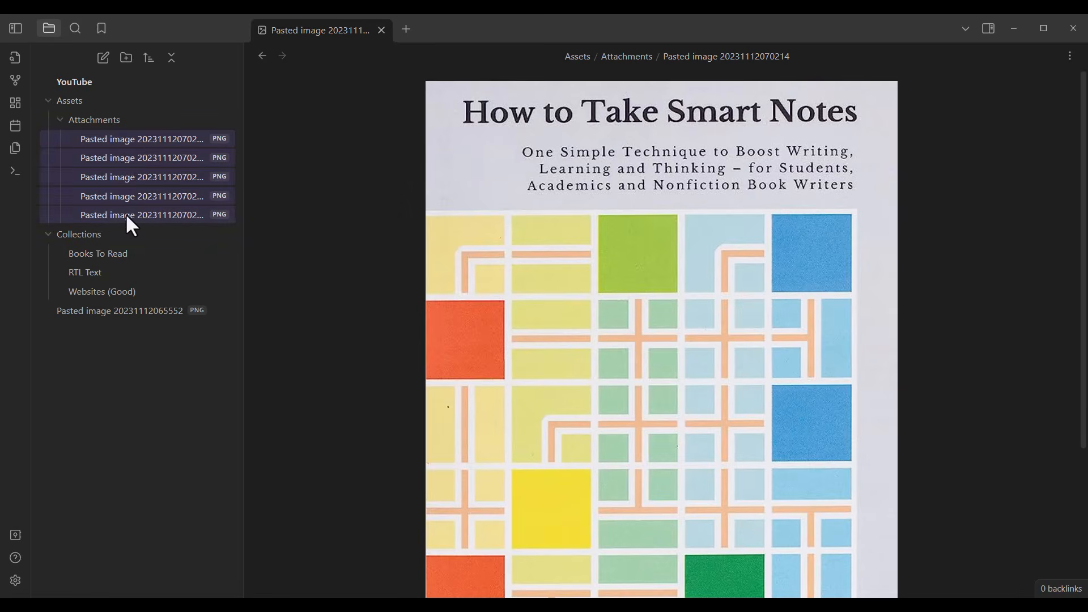
right_click(121, 141)
click(157, 202)
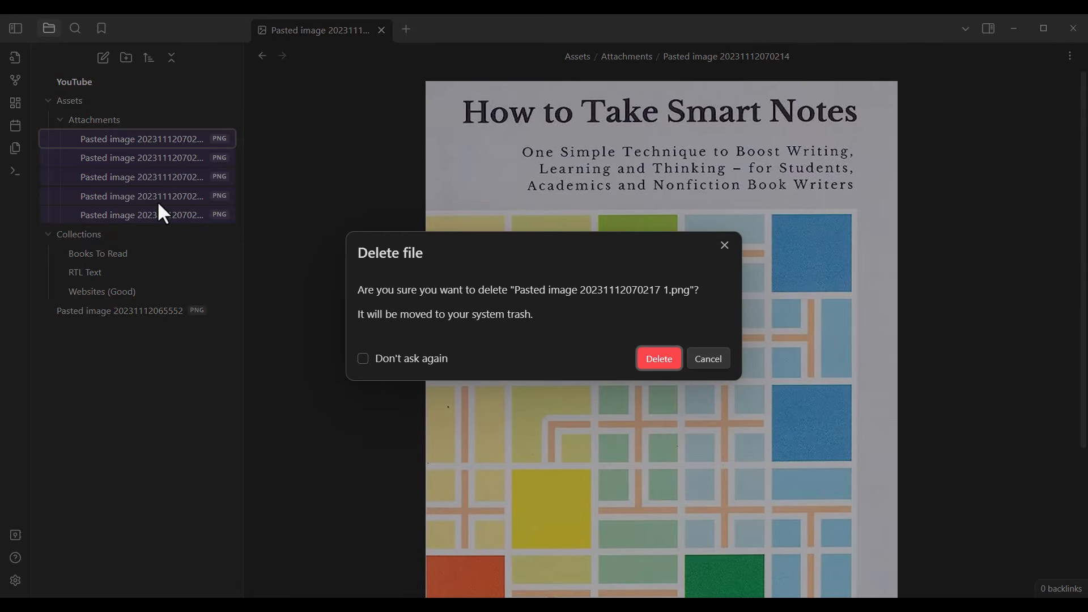
click(662, 364)
click(659, 364)
click(655, 359)
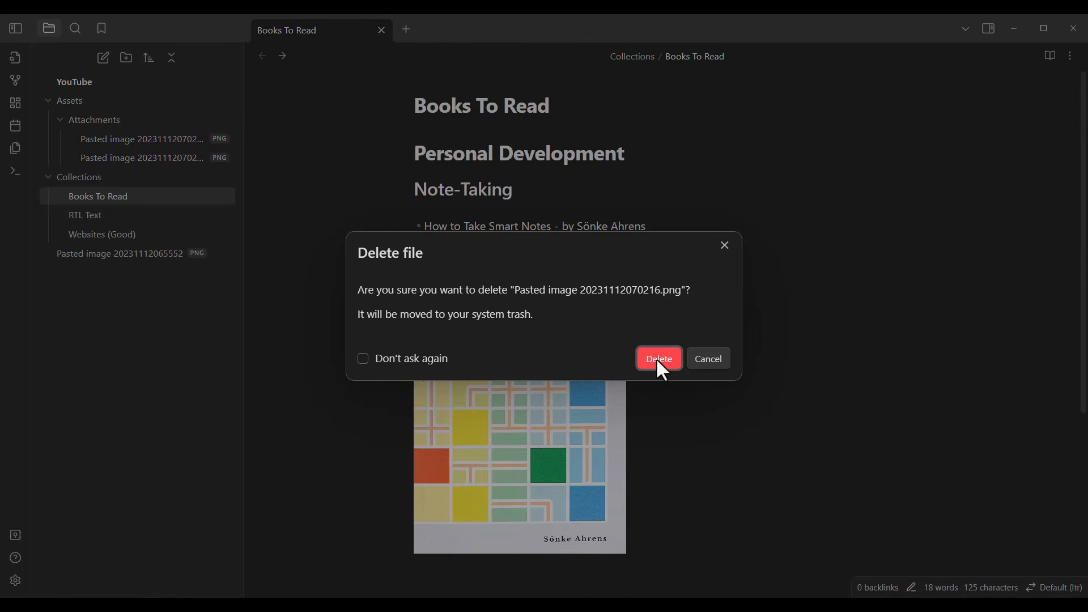
click(657, 362)
click(657, 362)
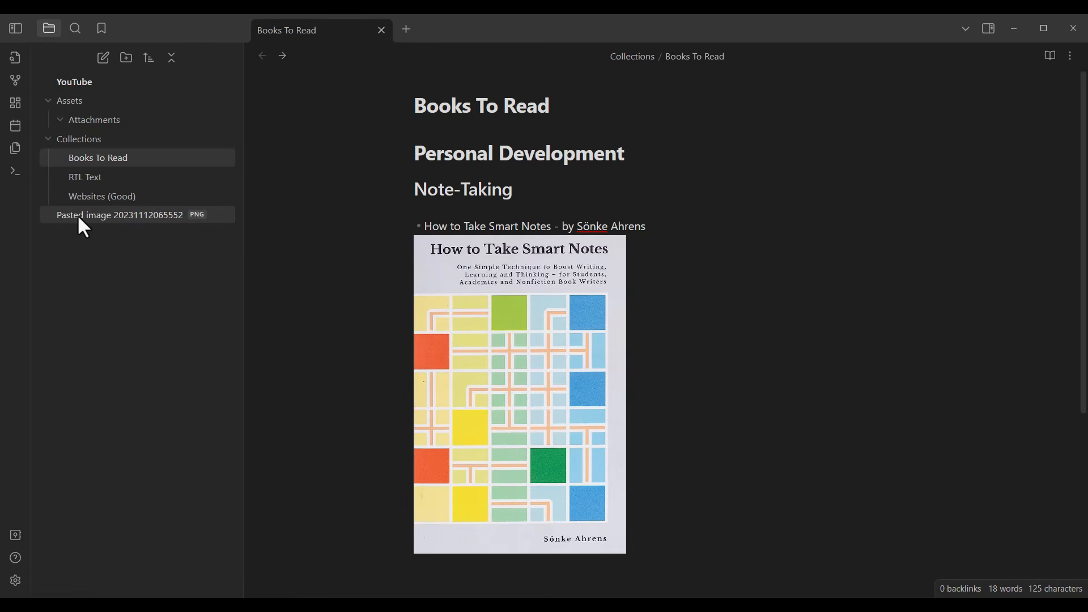
drag(76, 215, 100, 121)
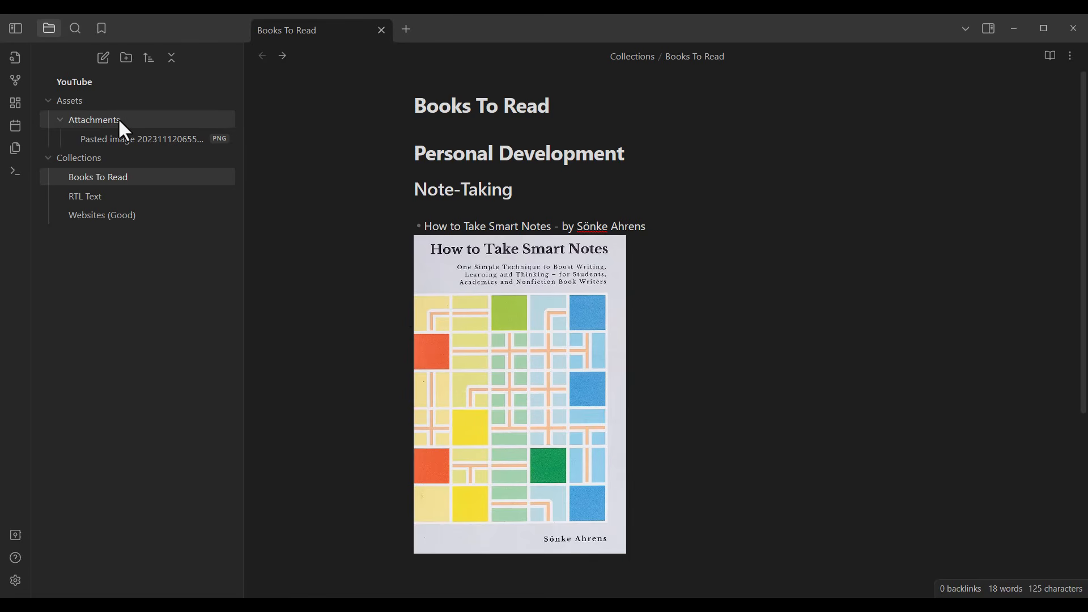
click(59, 118)
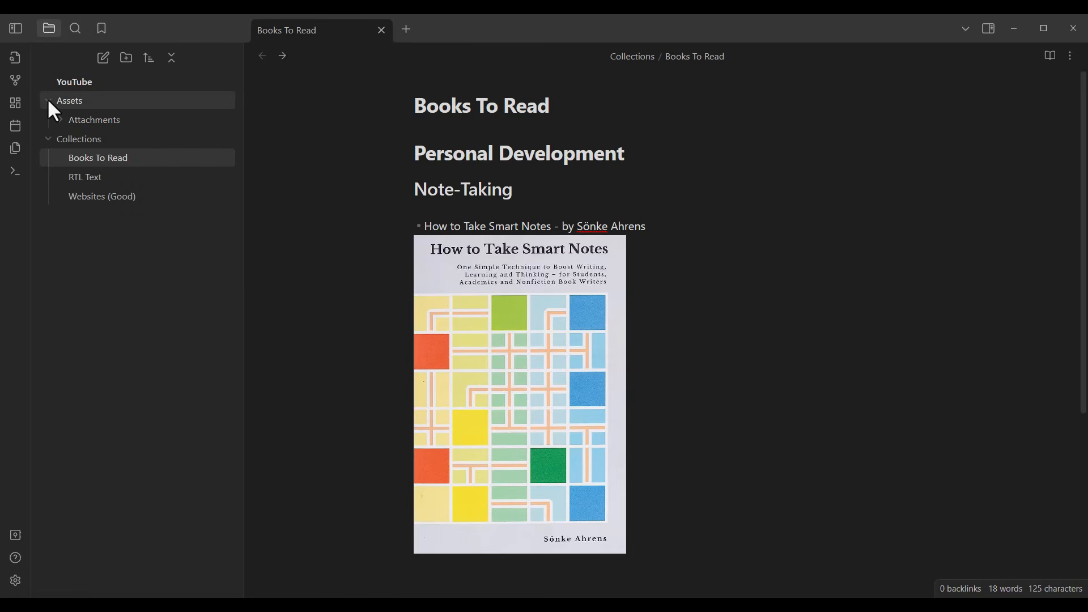
click(48, 102)
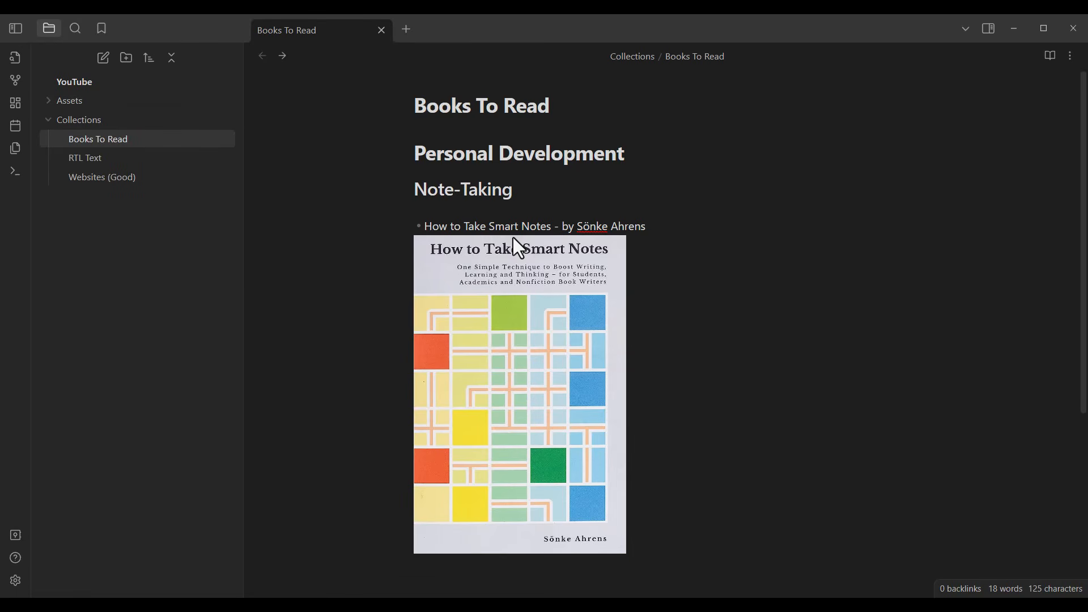
click(684, 233)
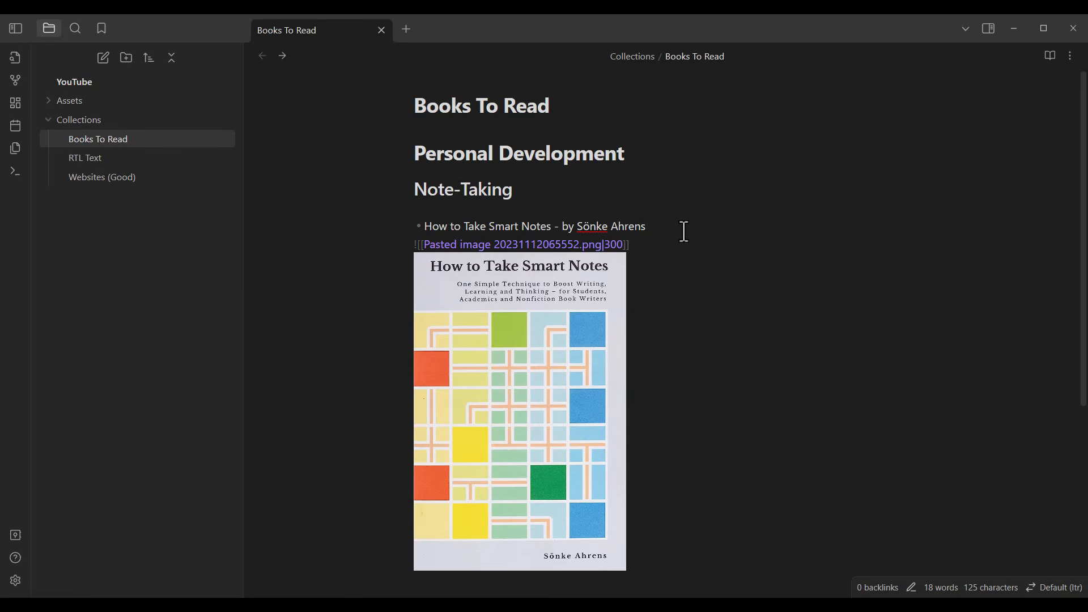